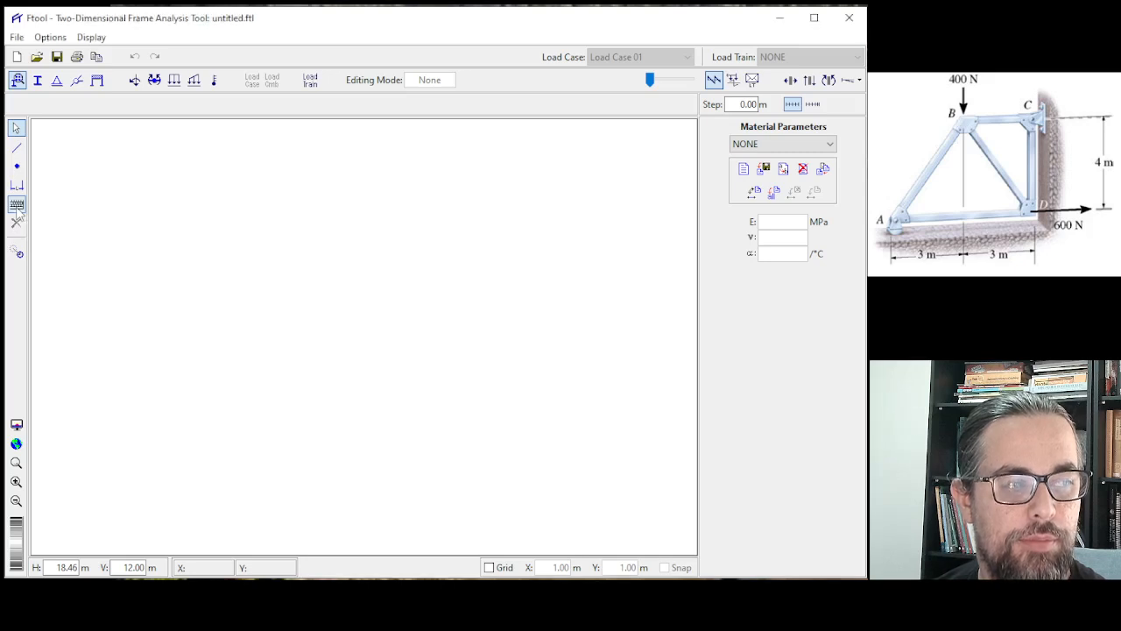
# Step: Insert two nodes by keyboard coordinates, one at X 0, Y 0 m and one at X 6, Y 0 m
pyautogui.click(20, 168)
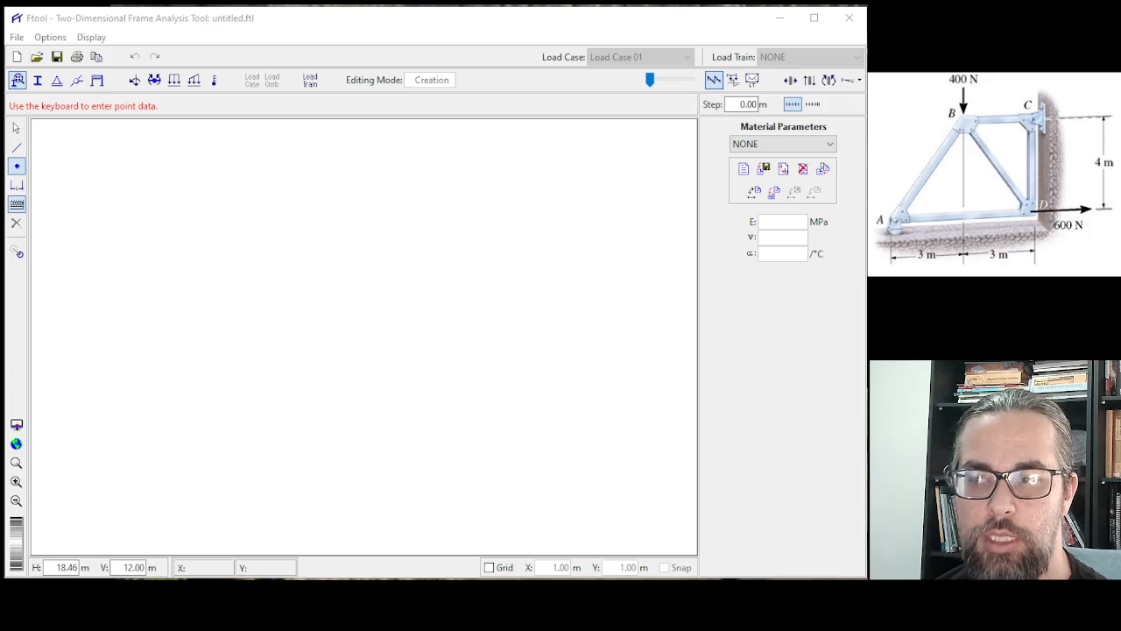
pyautogui.moveTo(477, 183); pyautogui.dragTo(314, 209)
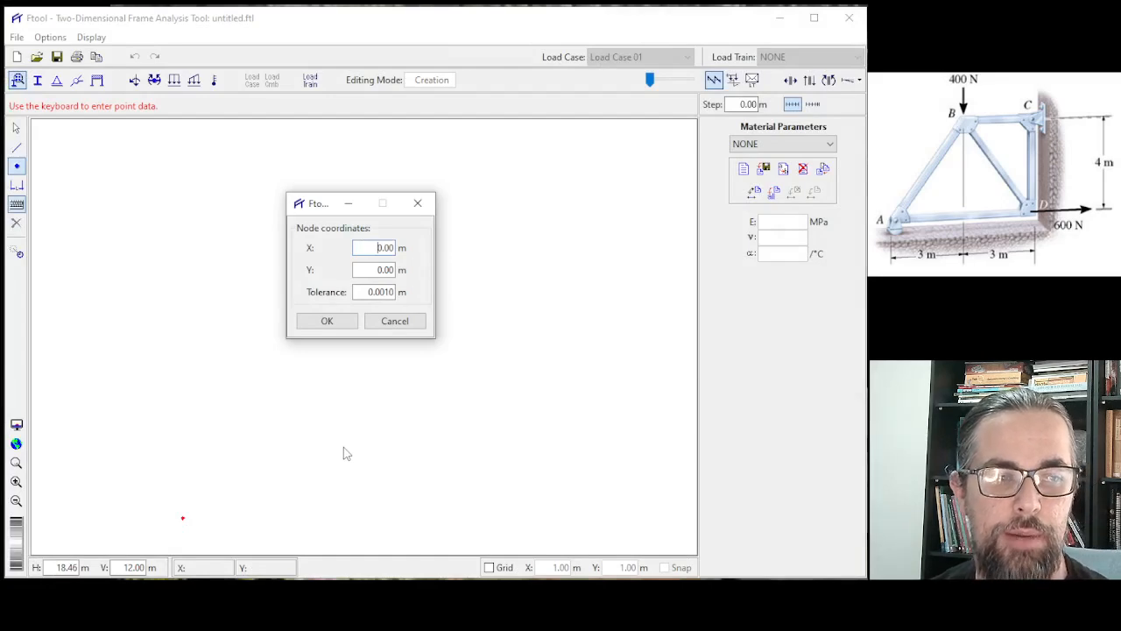
pyautogui.hotkey('shift', 'Right')
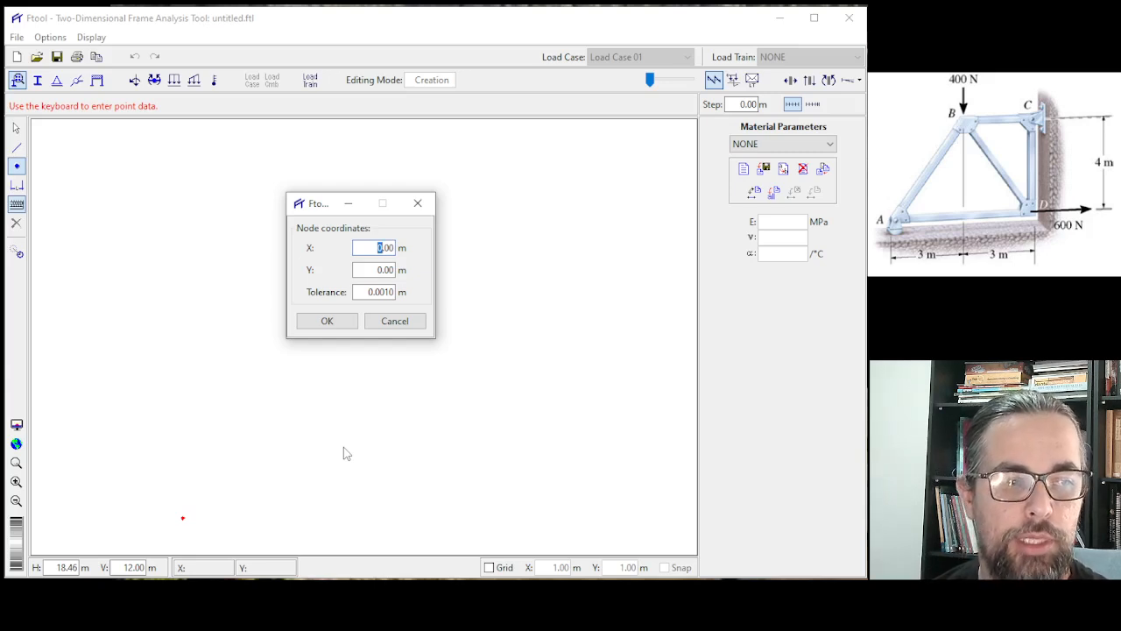
pyautogui.write('6')
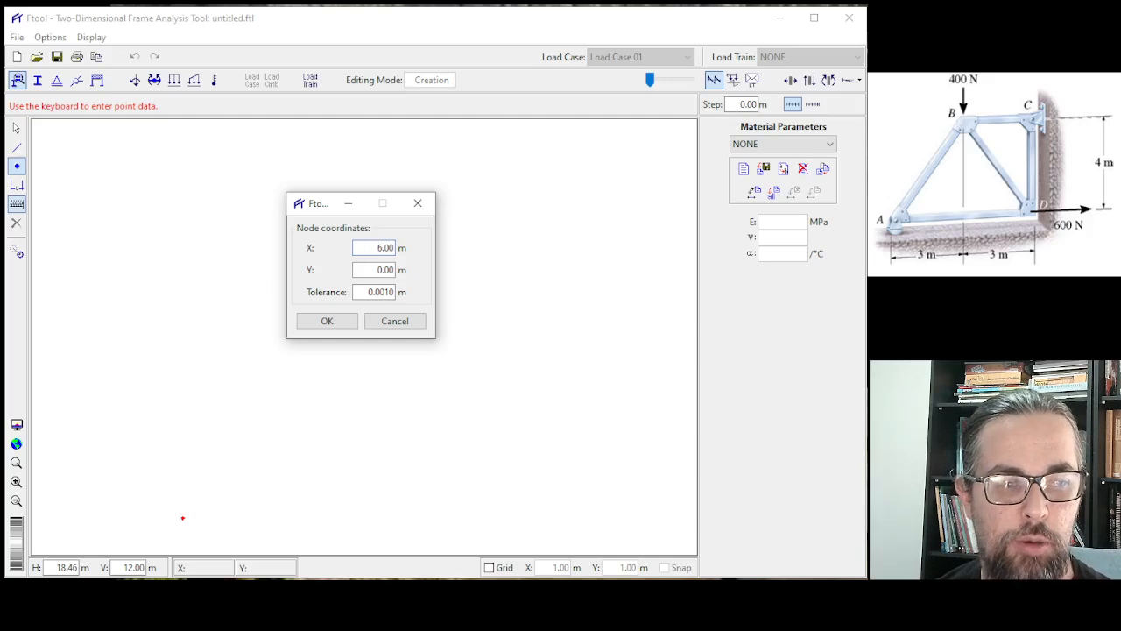
pyautogui.click(328, 322)
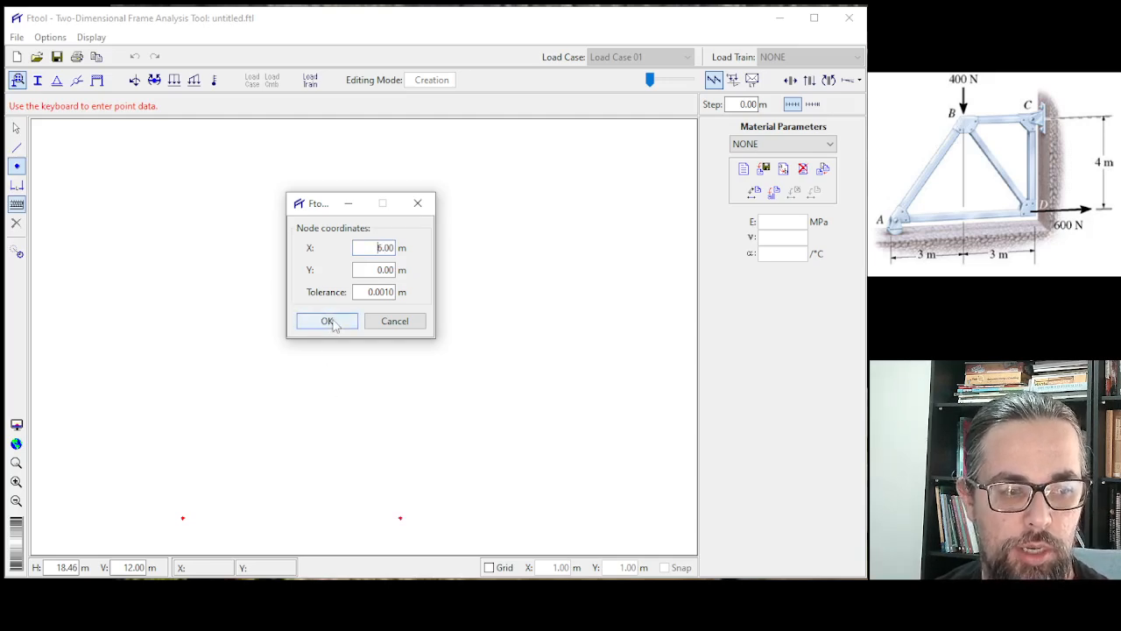
# Step: Insert the two upper nodes at X 6, Y 4 m and X 3, Y 4 m, and finish coordinate entry
pyautogui.click(376, 272)
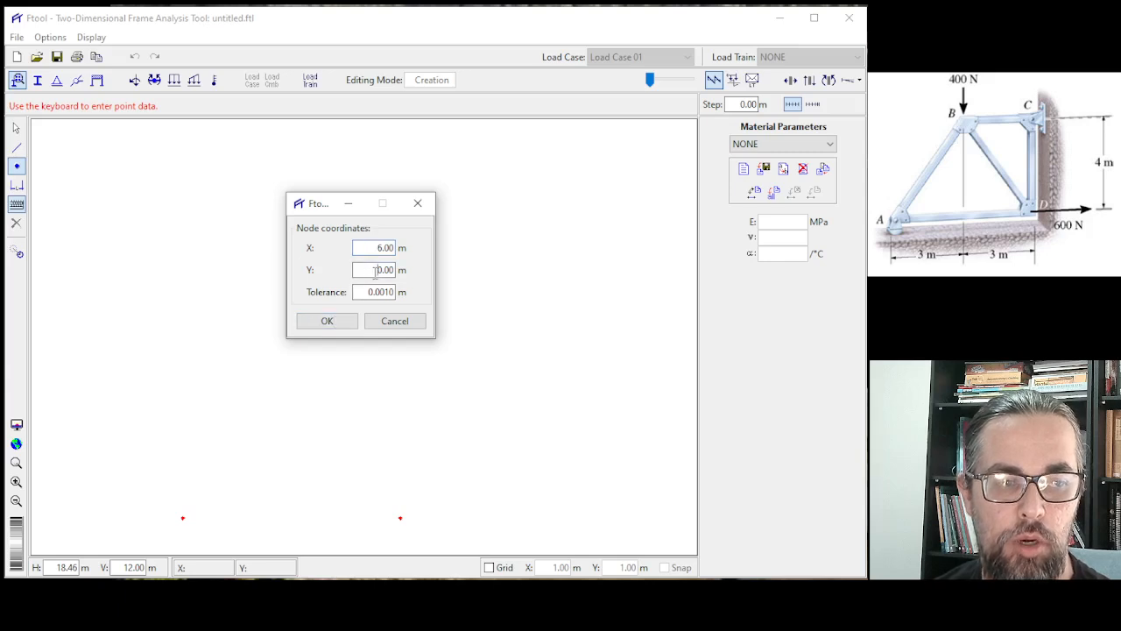
pyautogui.doubleClick(377, 270)
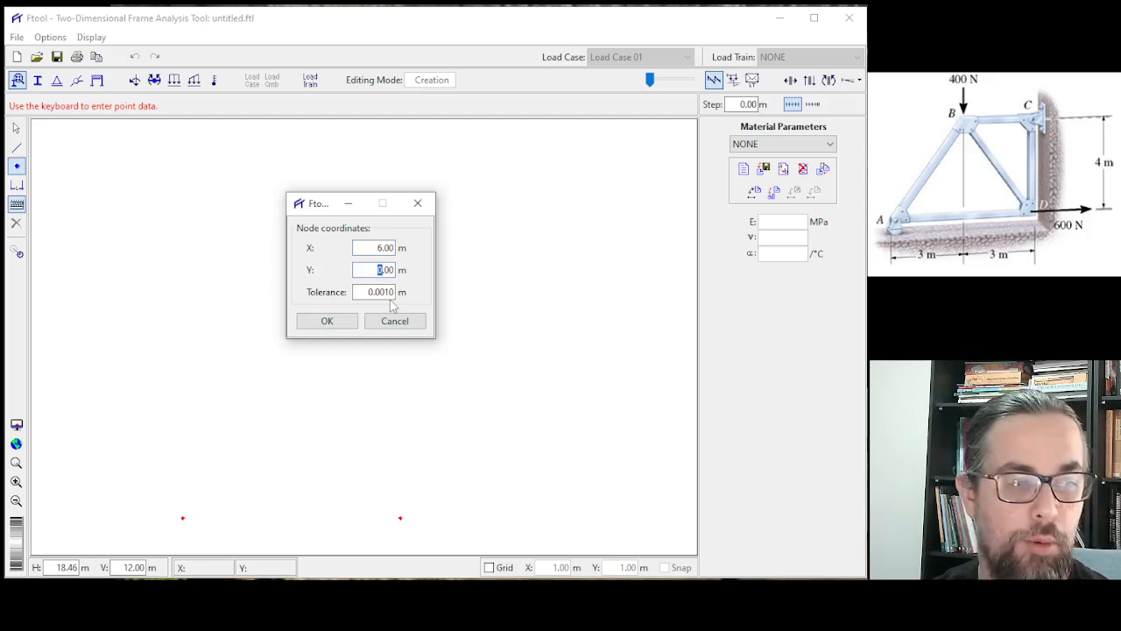
pyautogui.write('4')
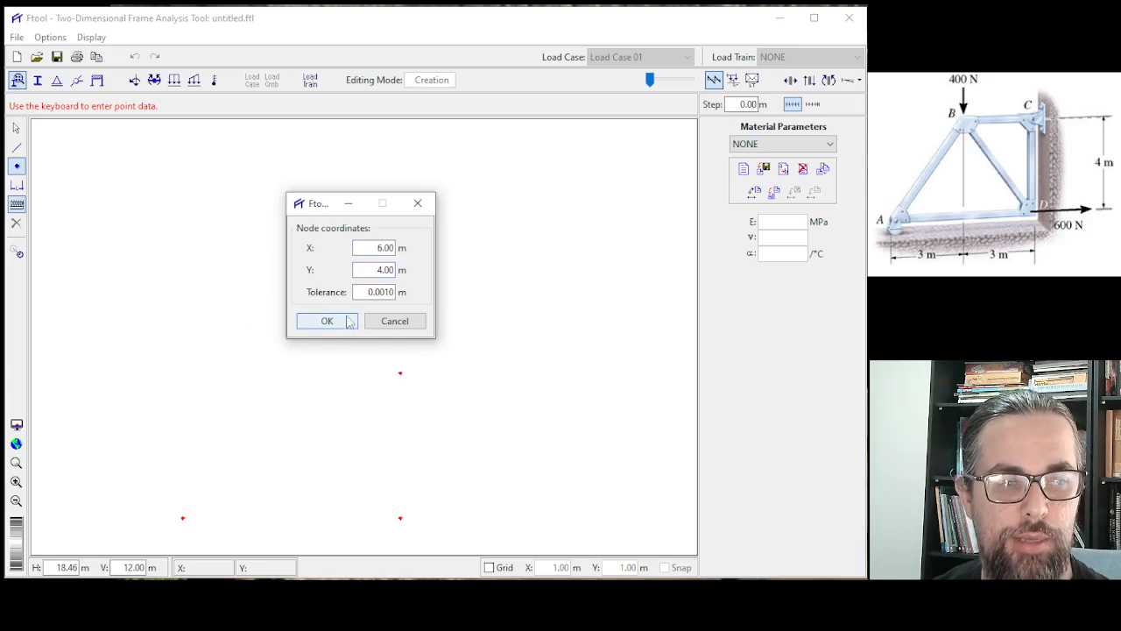
pyautogui.click(345, 324)
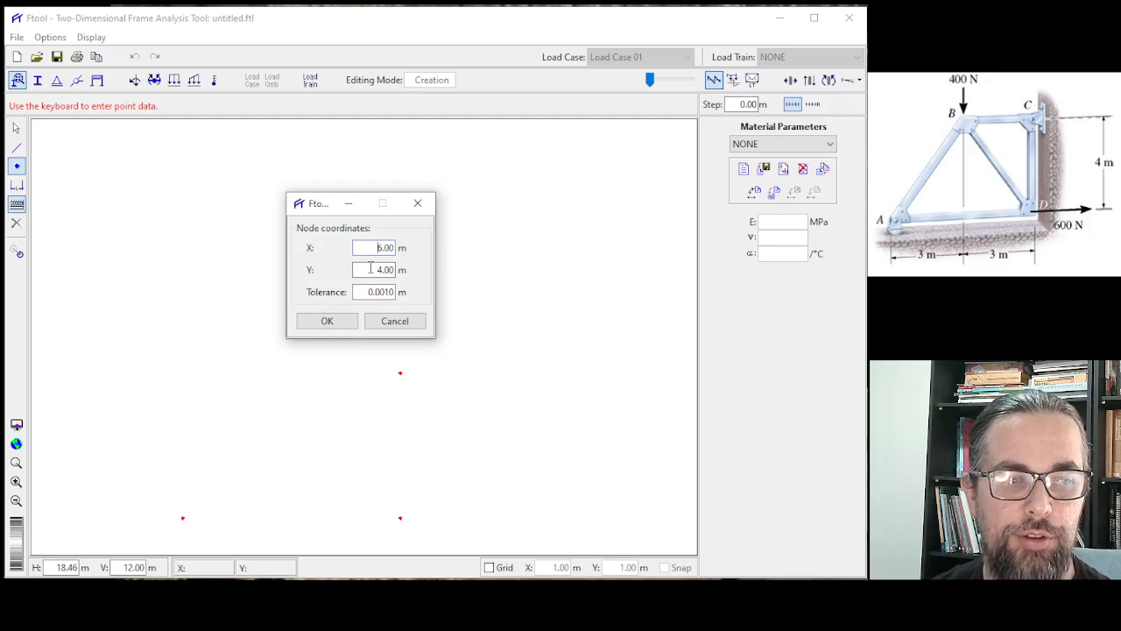
pyautogui.hotkey('shift', 'Right')
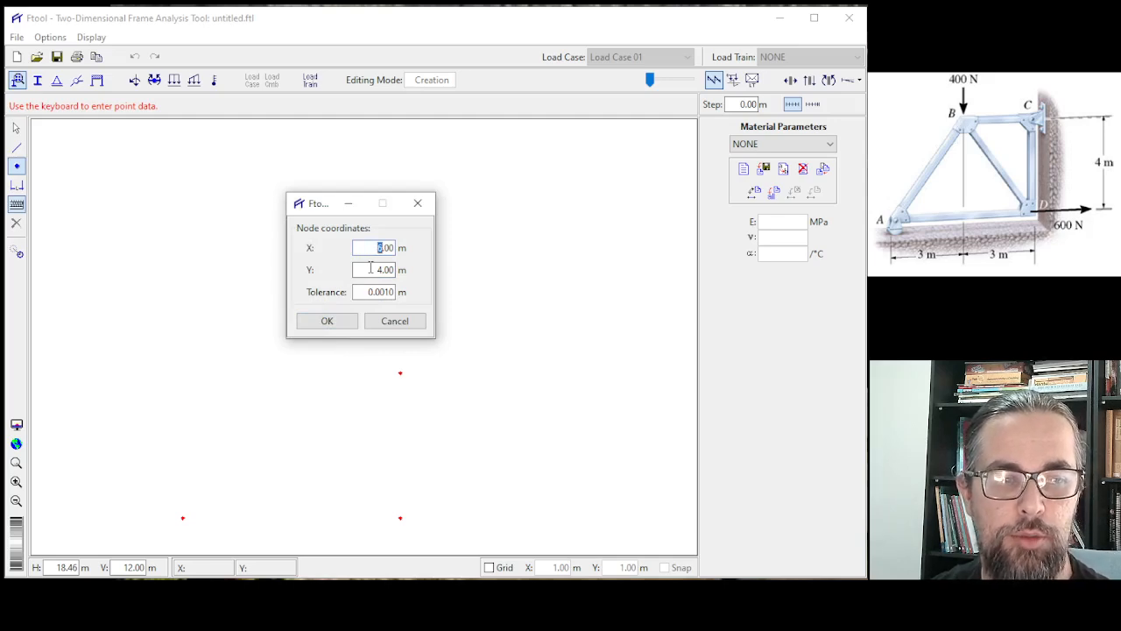
pyautogui.write('3')
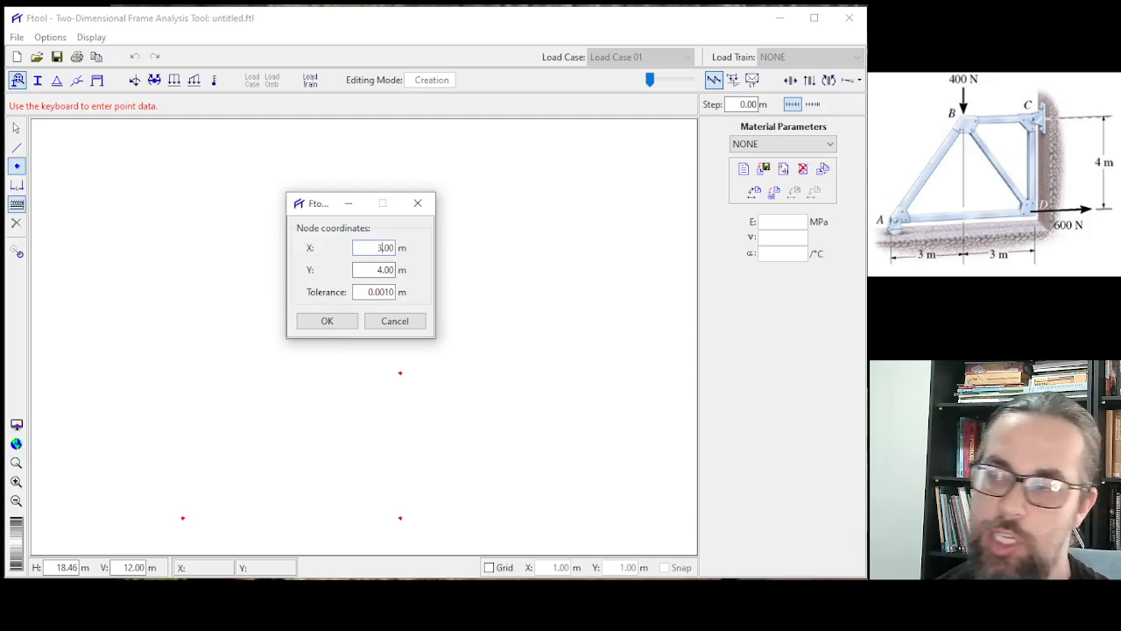
pyautogui.click(342, 323)
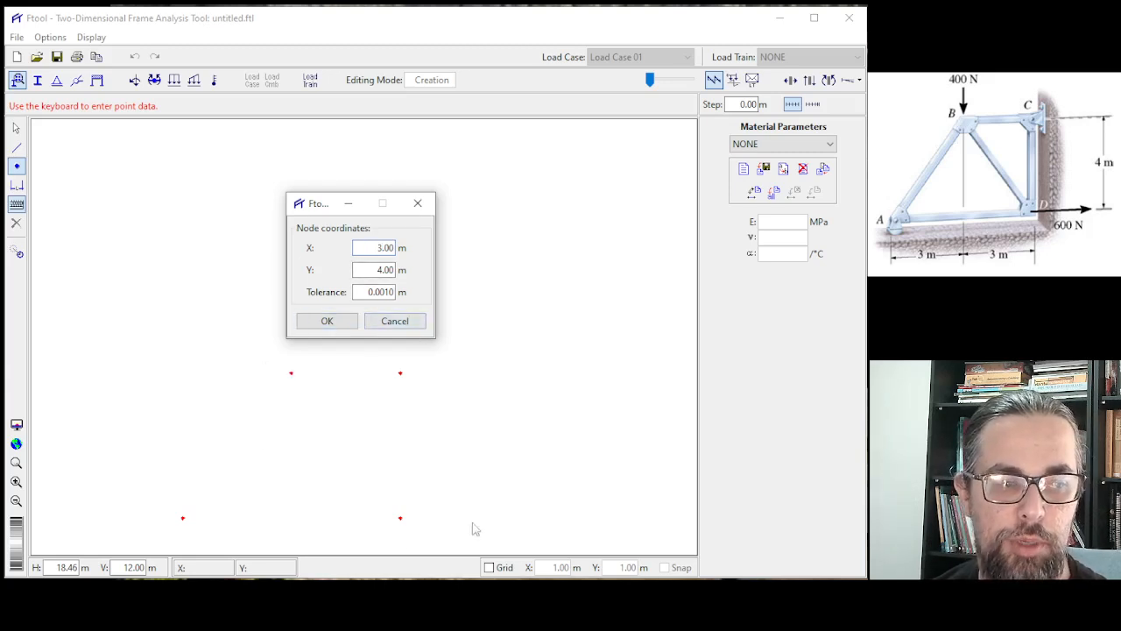
pyautogui.click(420, 208)
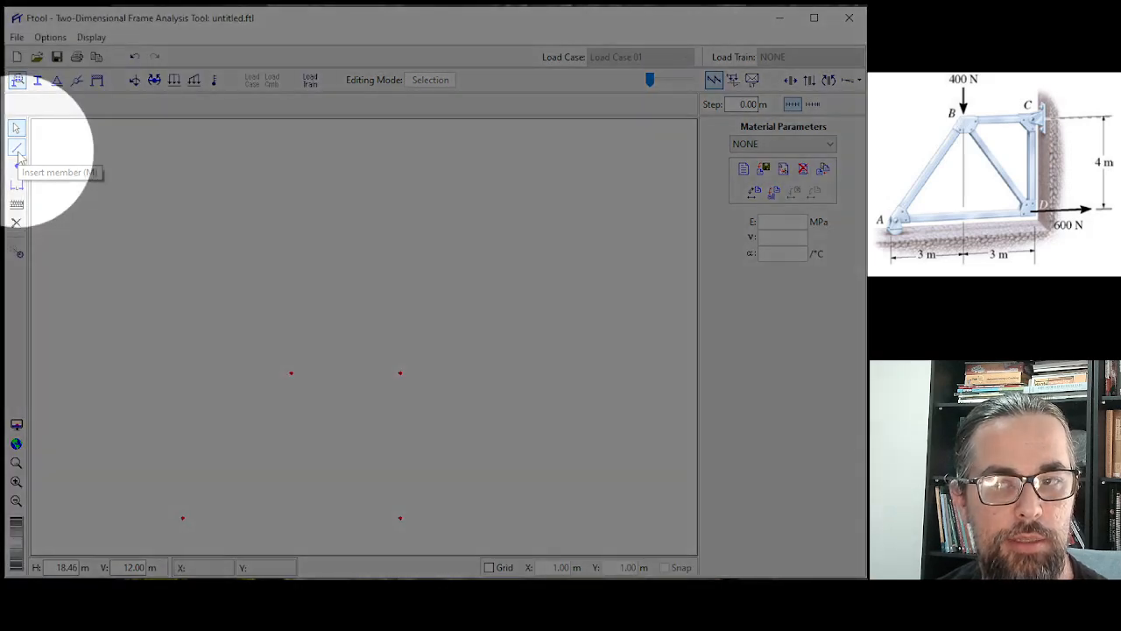
# Step: Draw members from the node at (3, 4) to the node at (0, 0) and to the node at (6, 4)
pyautogui.click(18, 151)
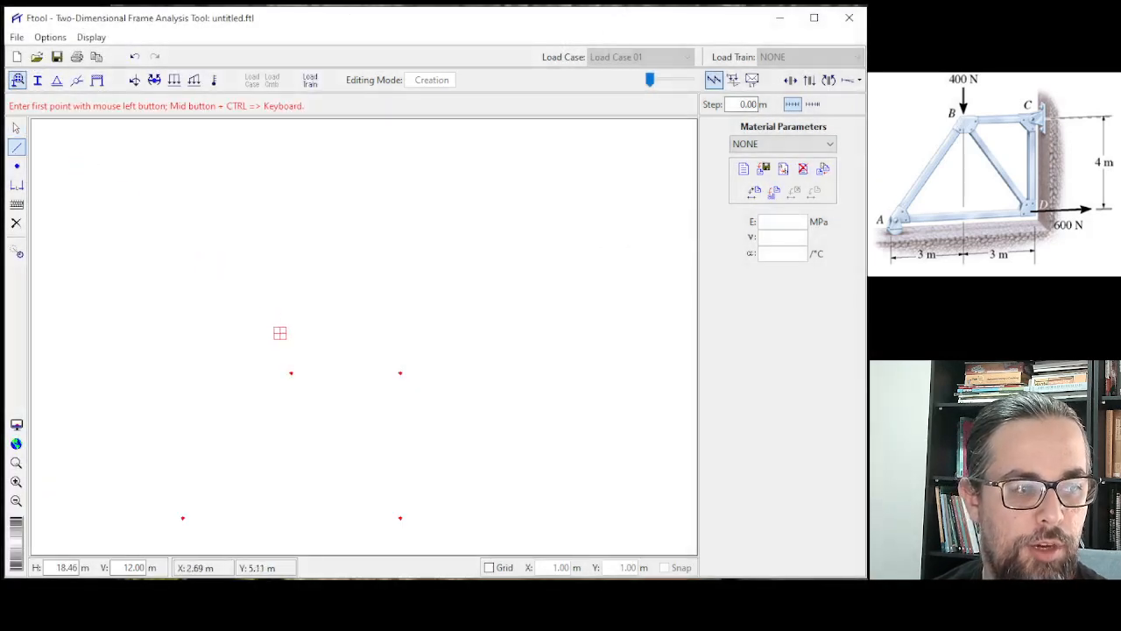
pyautogui.click(292, 372)
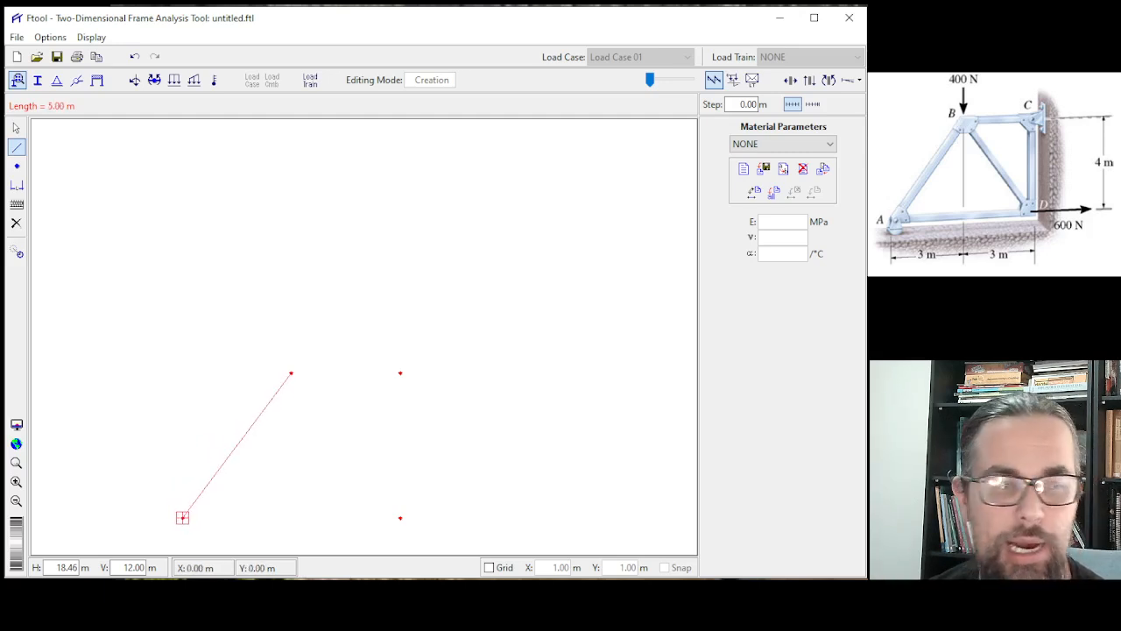
pyautogui.click(182, 517)
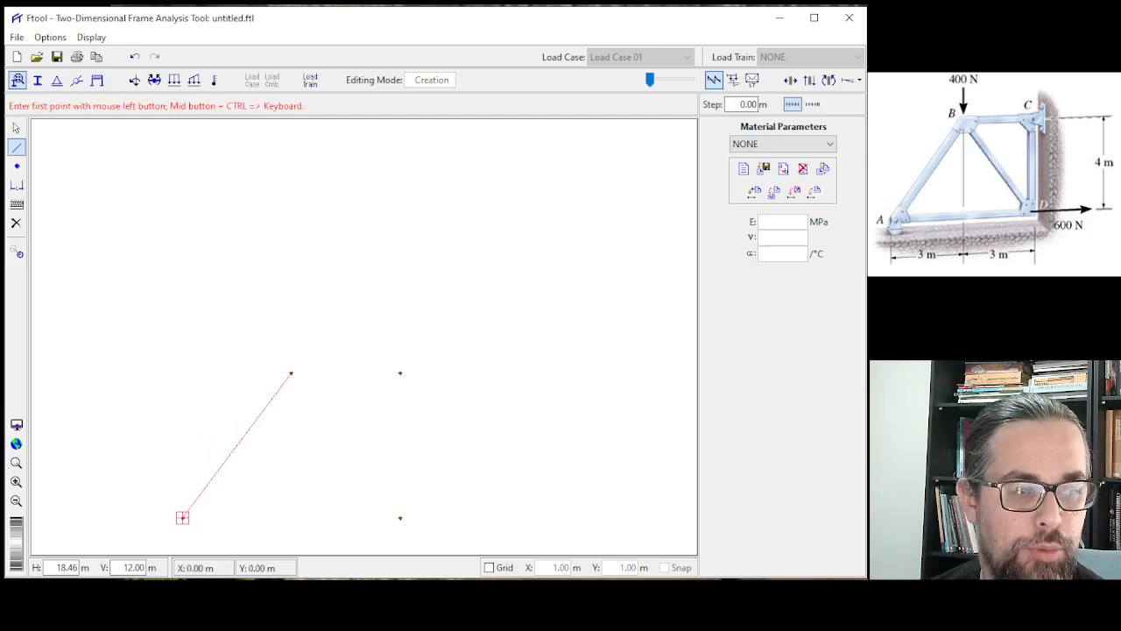
pyautogui.click(291, 373)
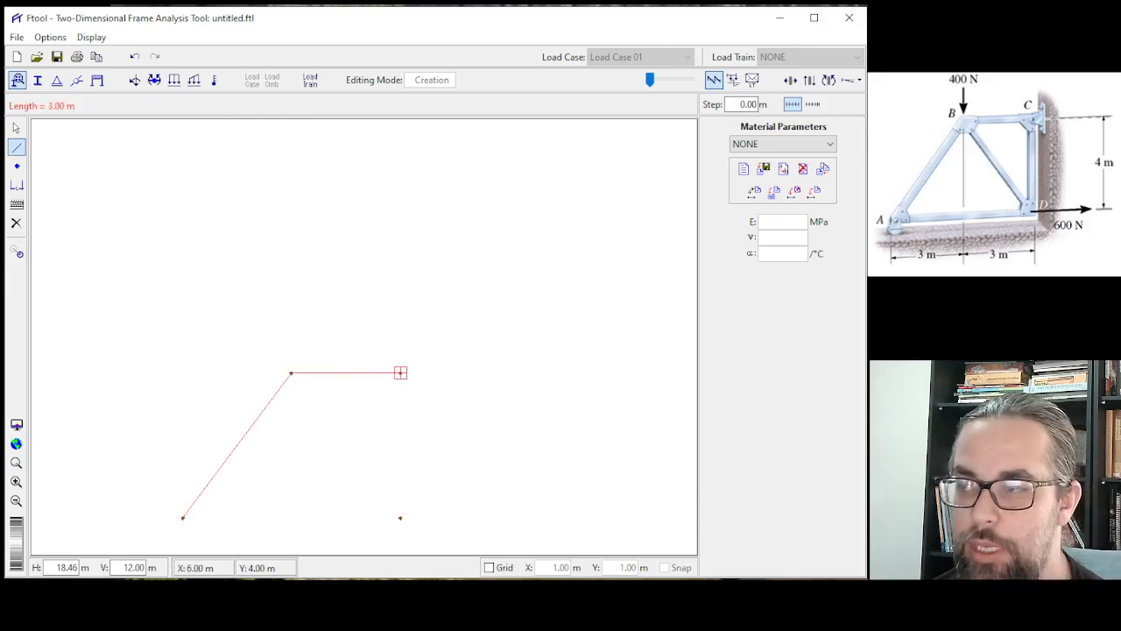
pyautogui.click(400, 373)
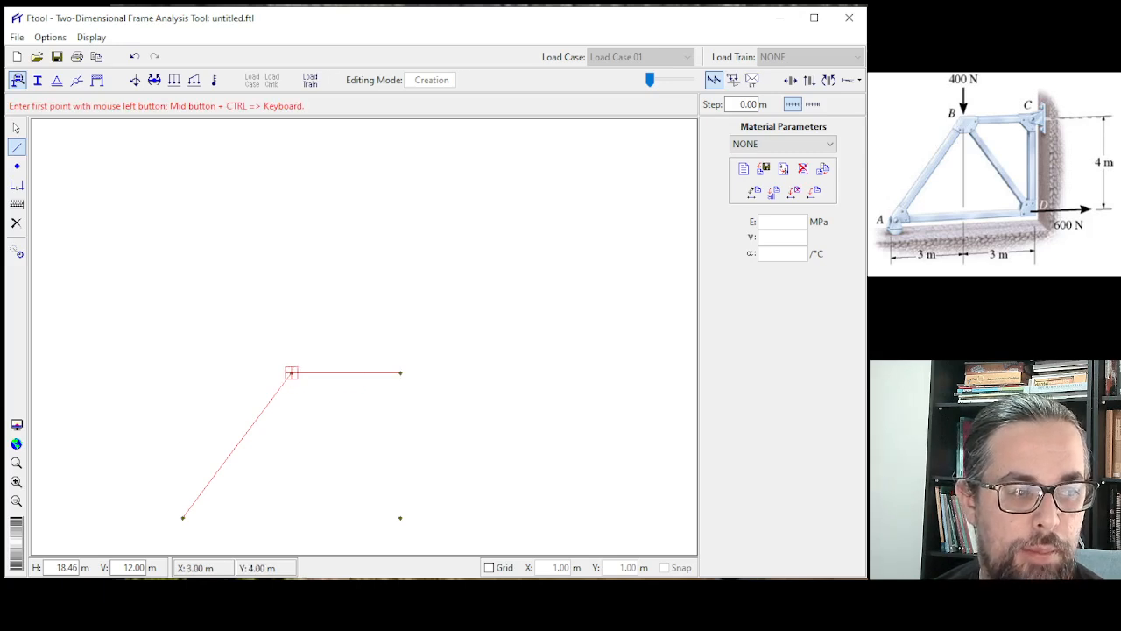
# Step: Complete the truss with members from (3, 4) to (6, 0), from (6, 4) to (6, 0), and from (0, 0) to (6, 0)
pyautogui.click(290, 372)
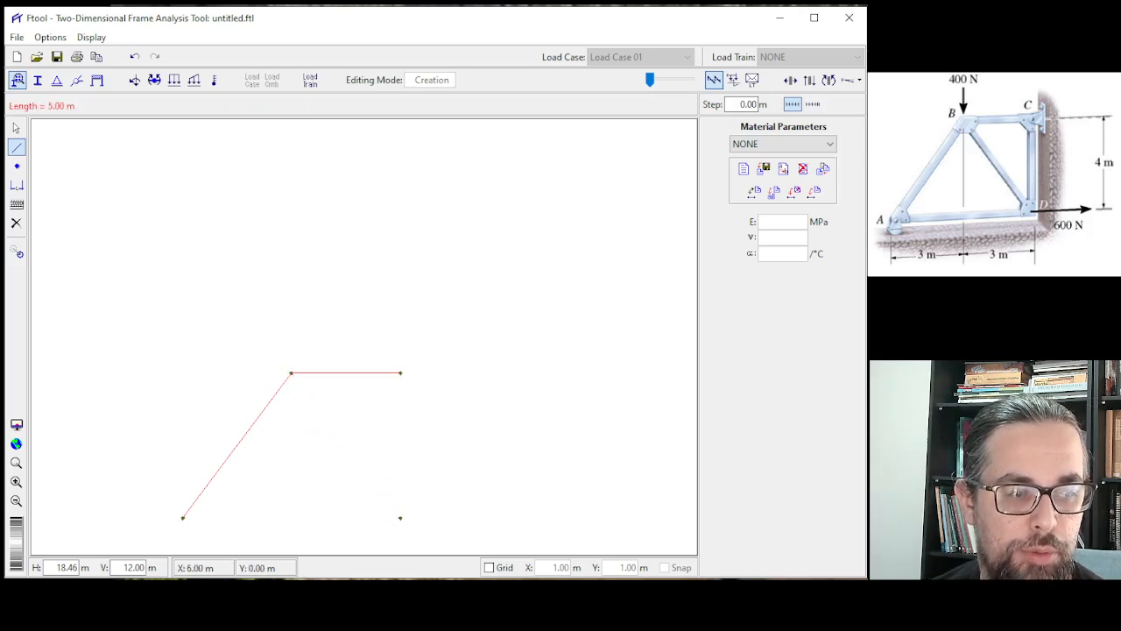
pyautogui.click(400, 517)
pyautogui.click(400, 372)
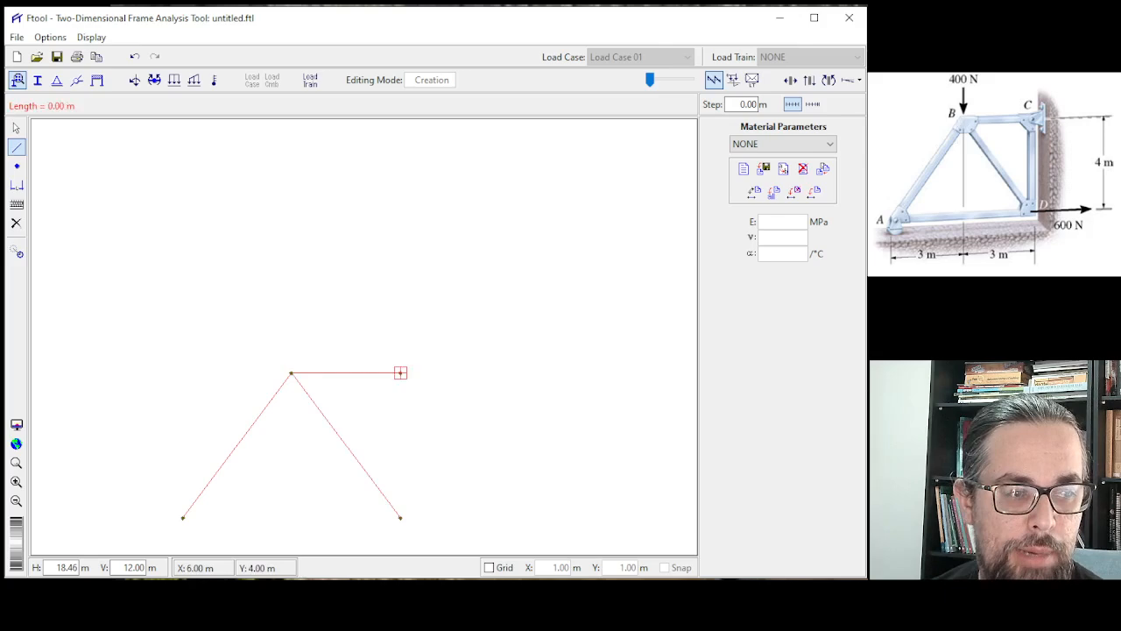
pyautogui.click(400, 516)
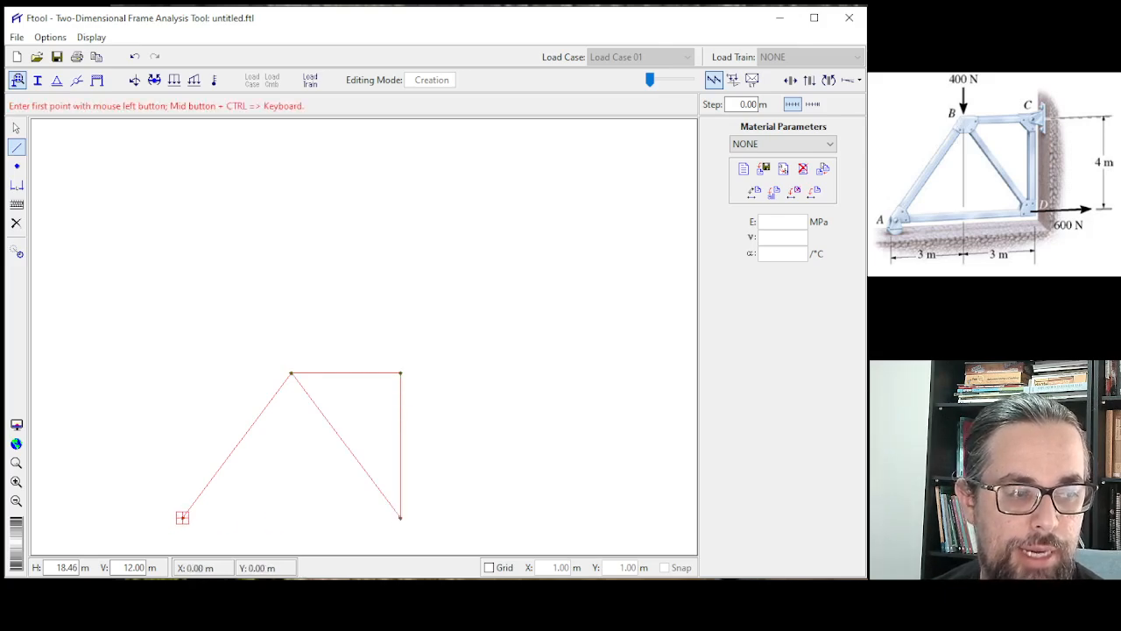
pyautogui.click(182, 517)
pyautogui.click(400, 517)
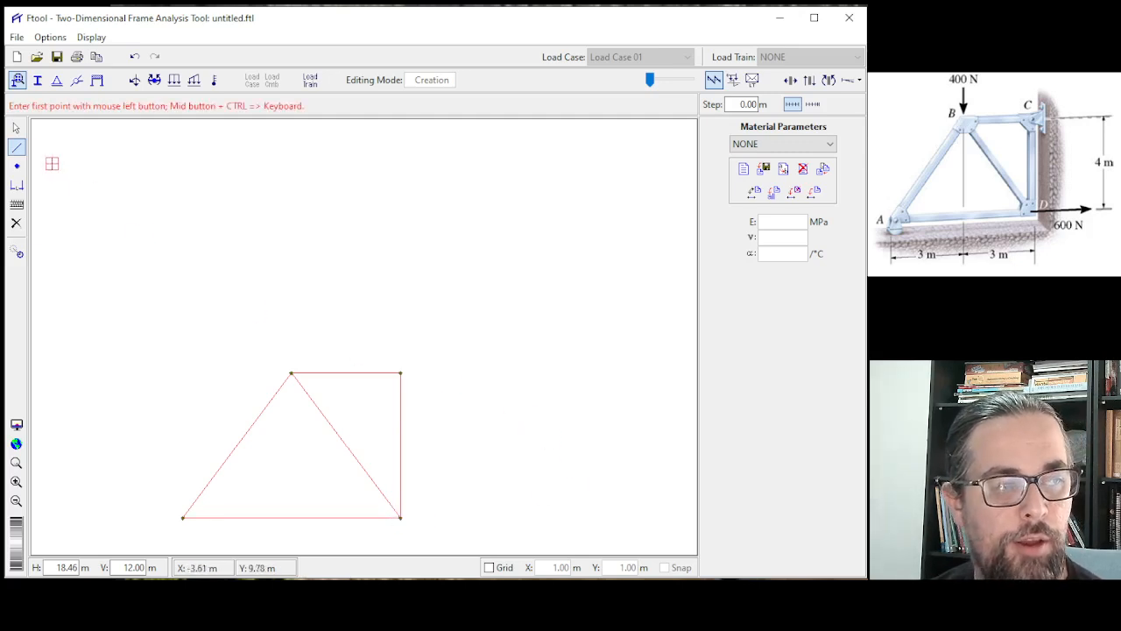
pyautogui.click(17, 129)
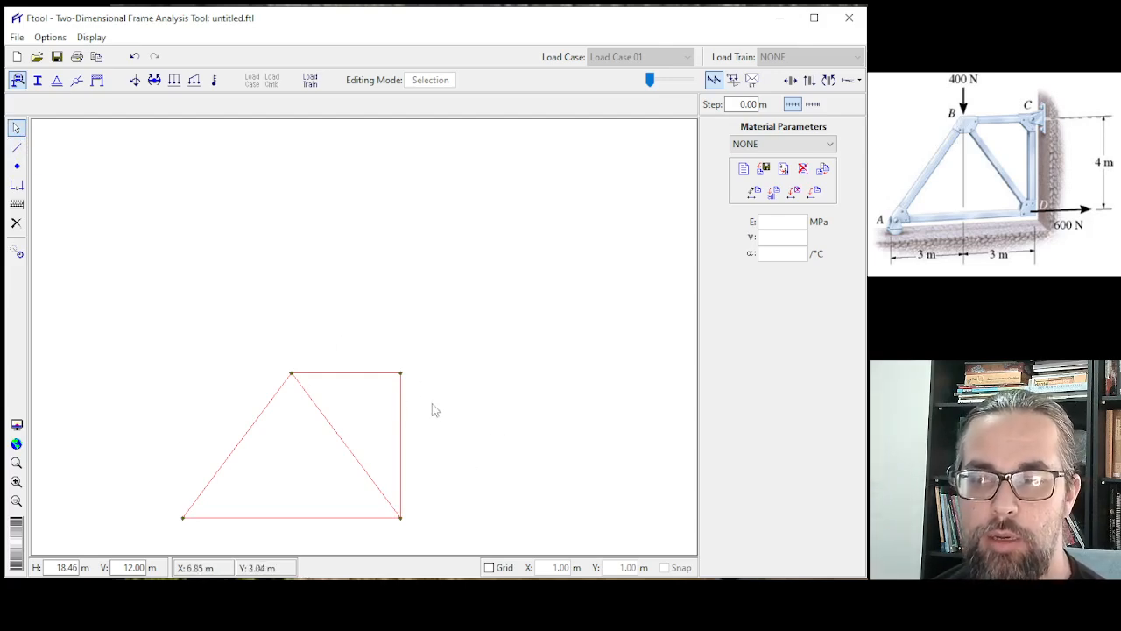
pyautogui.moveTo(444, 442); pyautogui.dragTo(637, 271)
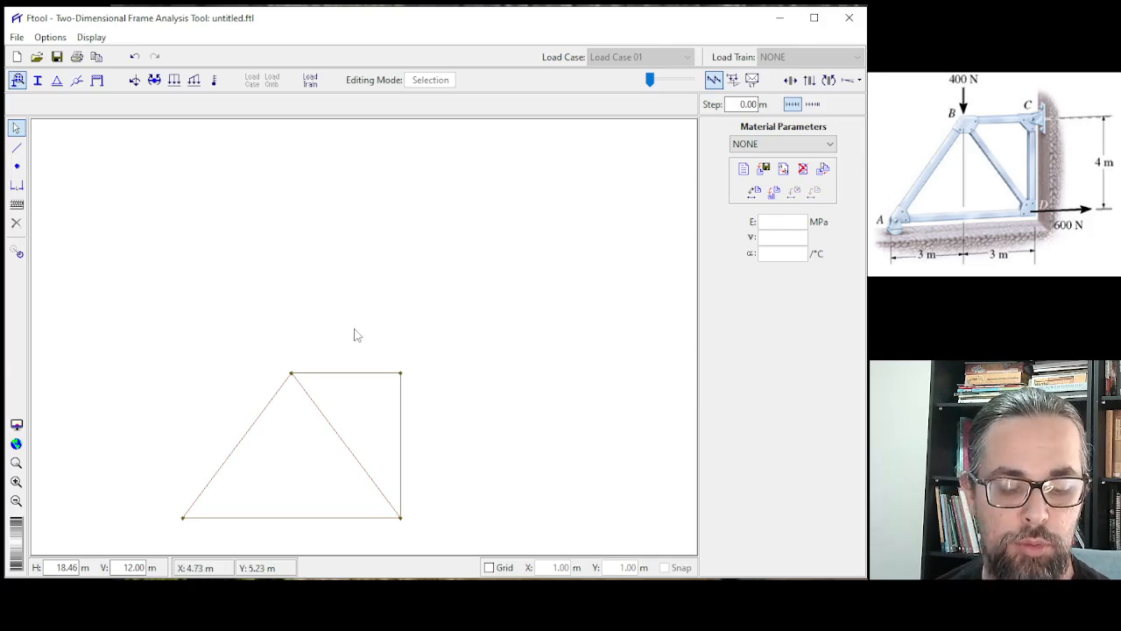
pyautogui.moveTo(355, 336)
pyautogui.mouseDown()
pyautogui.moveTo(450, 263)
pyautogui.moveTo(461, 210)
pyautogui.moveTo(458, 219)
pyautogui.mouseUp()
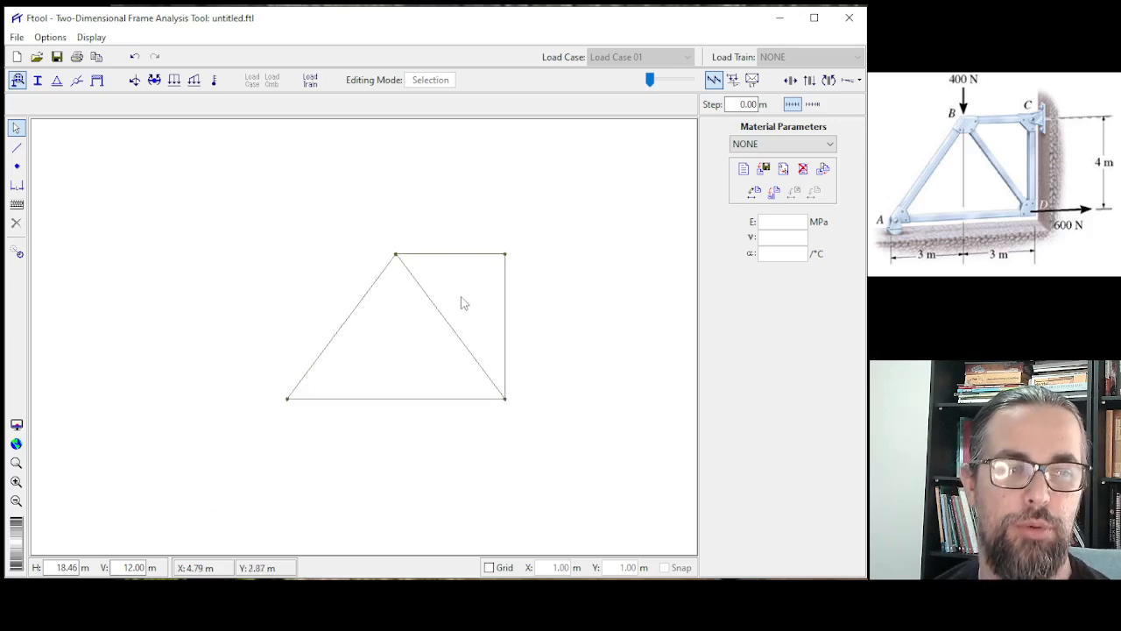
pyautogui.scroll(2, 464, 320)
pyautogui.scroll(3, 463, 320)
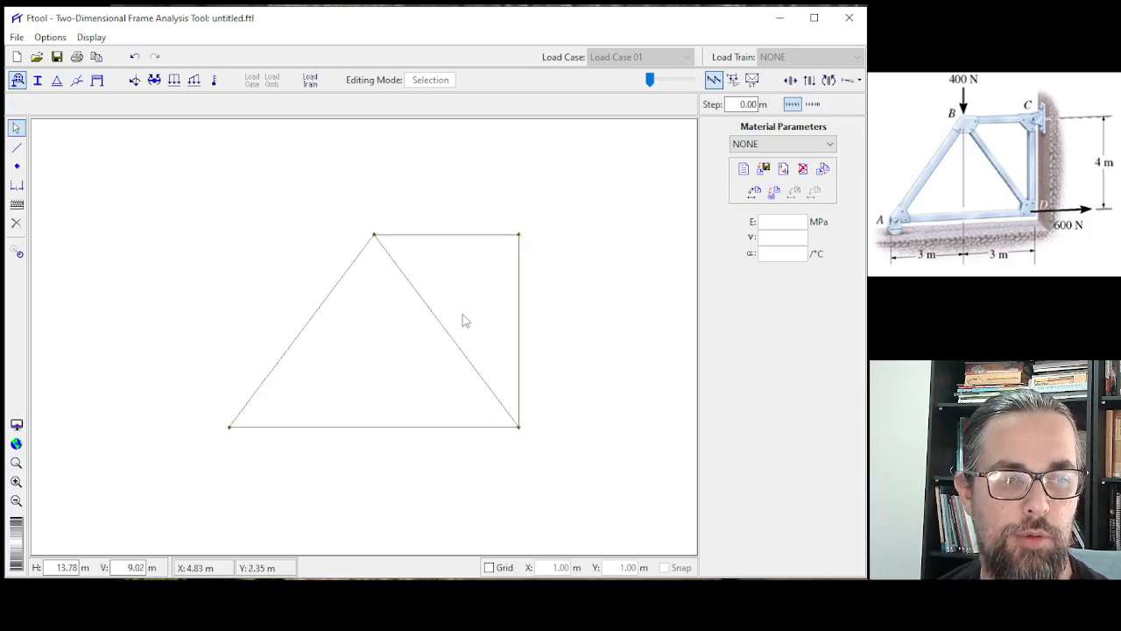
pyautogui.scroll(-3, 464, 320)
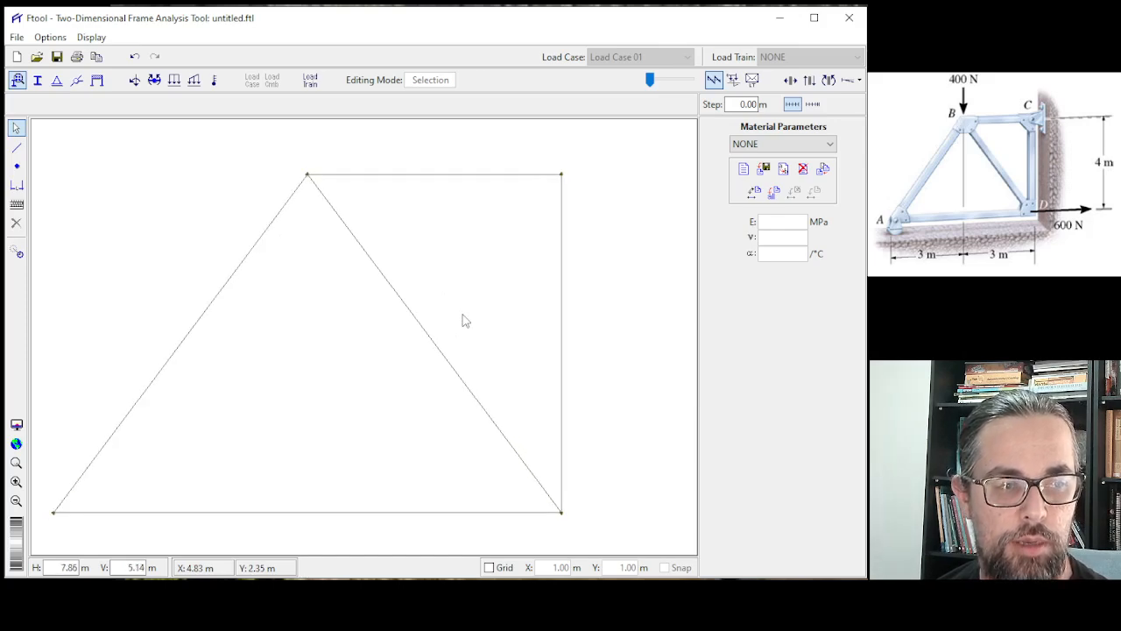
pyautogui.scroll(1, 463, 321)
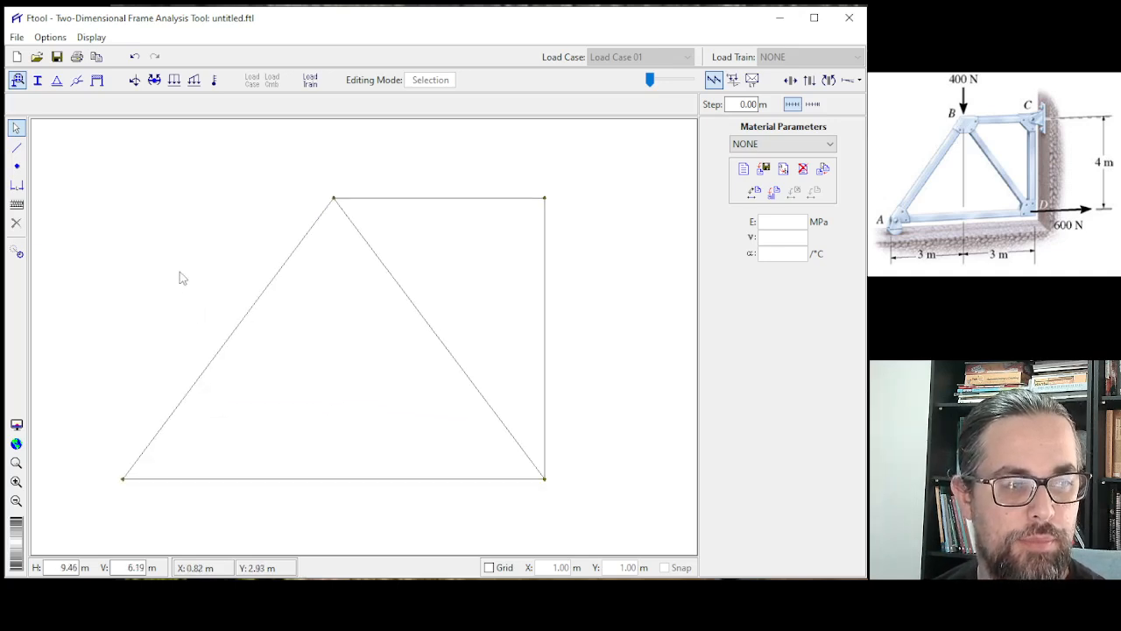
pyautogui.moveTo(176, 265)
pyautogui.mouseDown()
pyautogui.moveTo(185, 225)
pyautogui.moveTo(207, 240)
pyautogui.moveTo(185, 283)
pyautogui.moveTo(172, 257)
pyautogui.moveTo(237, 268)
pyautogui.moveTo(185, 283)
pyautogui.moveTo(195, 255)
pyautogui.moveTo(190, 271)
pyautogui.moveTo(175, 251)
pyautogui.mouseUp()
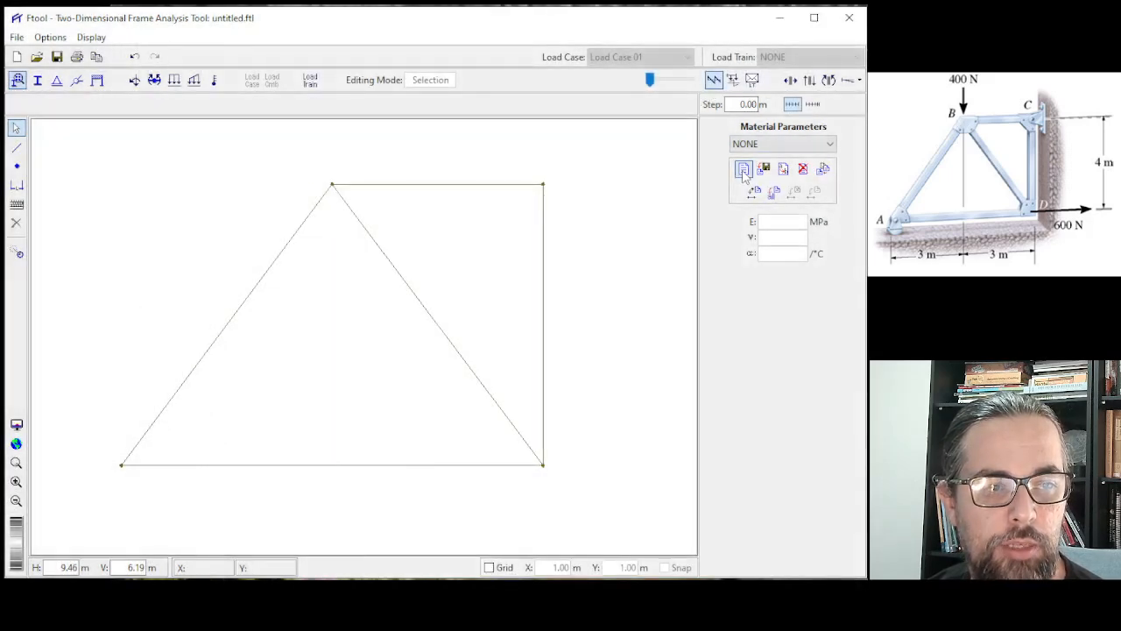
# Step: Create a new material labelled Aço with the material type Generic Isotropic
pyautogui.click(743, 170)
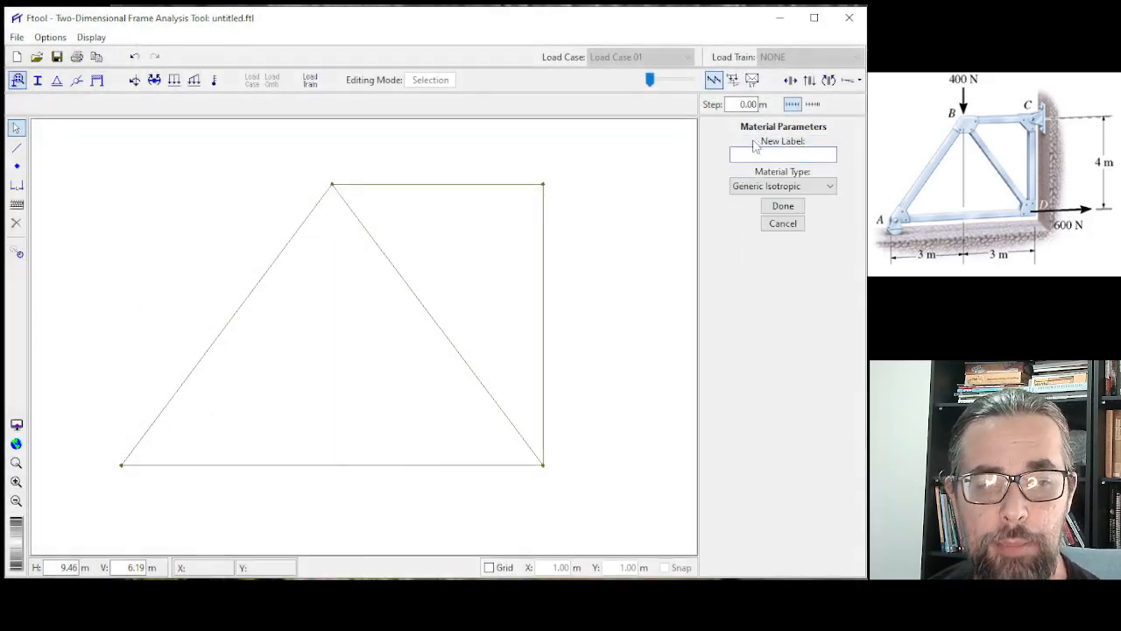
pyautogui.write('A')
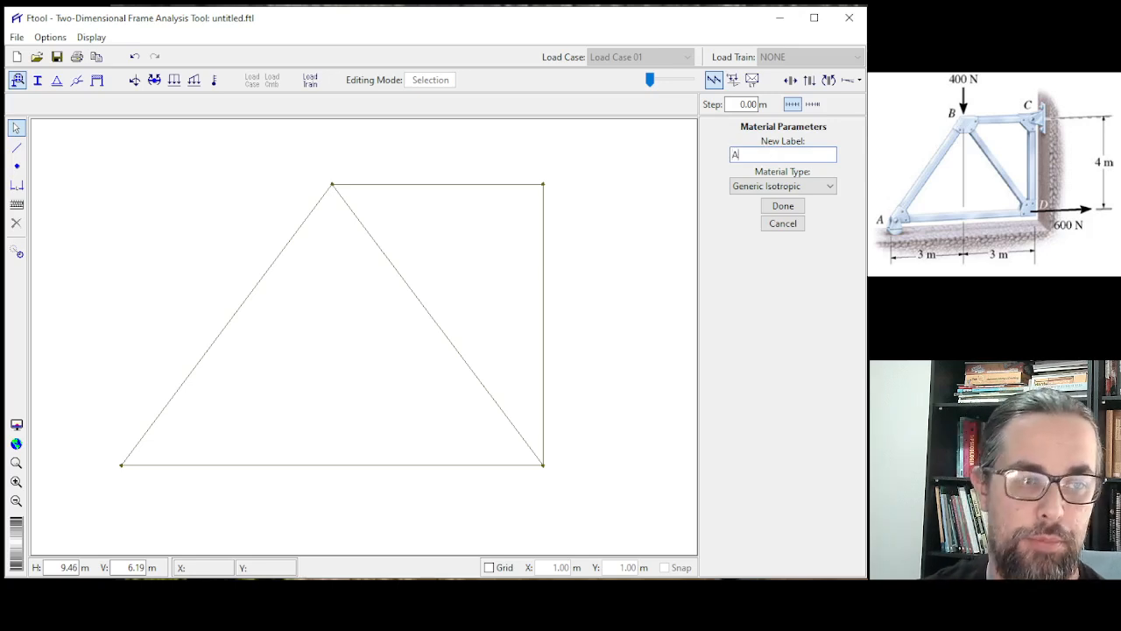
pyautogui.write('ço')
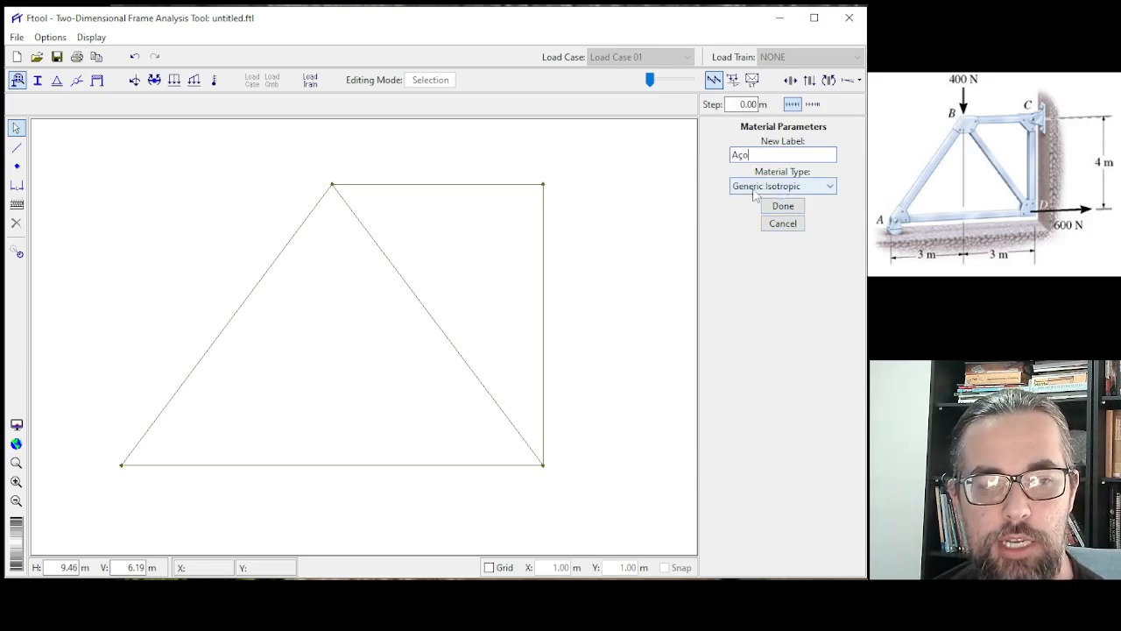
pyautogui.click(801, 189)
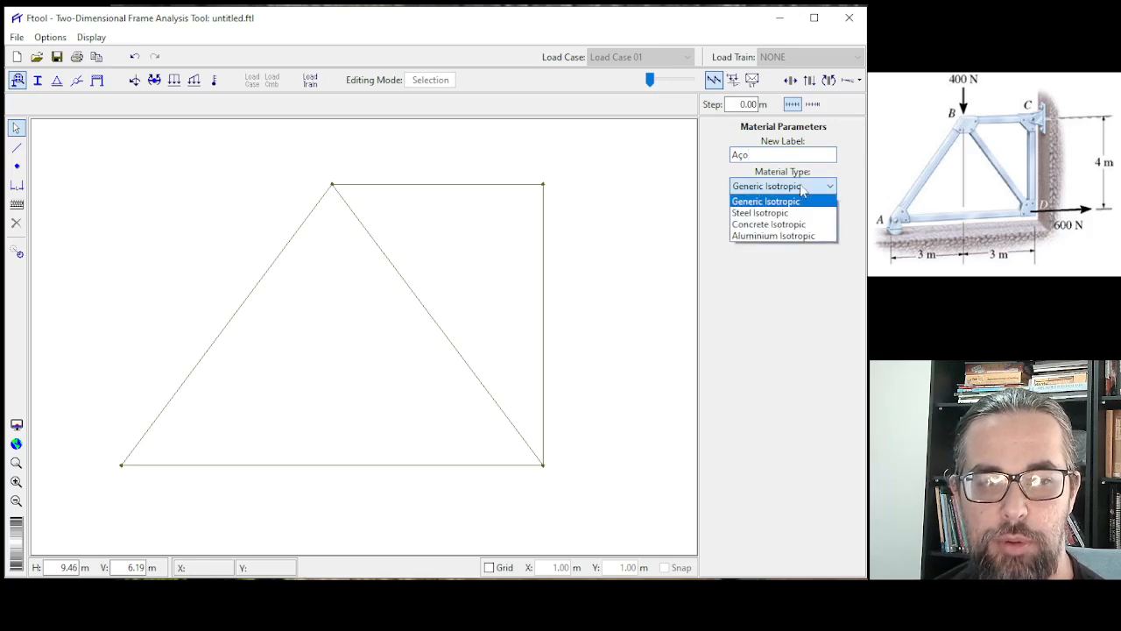
pyautogui.click(786, 202)
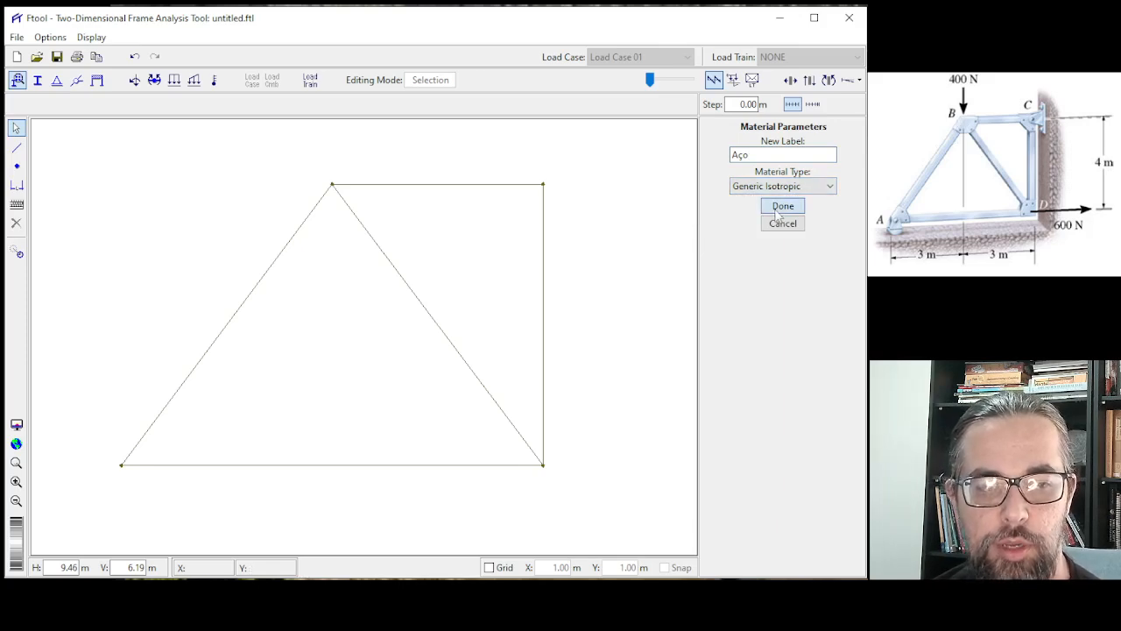
pyautogui.click(775, 210)
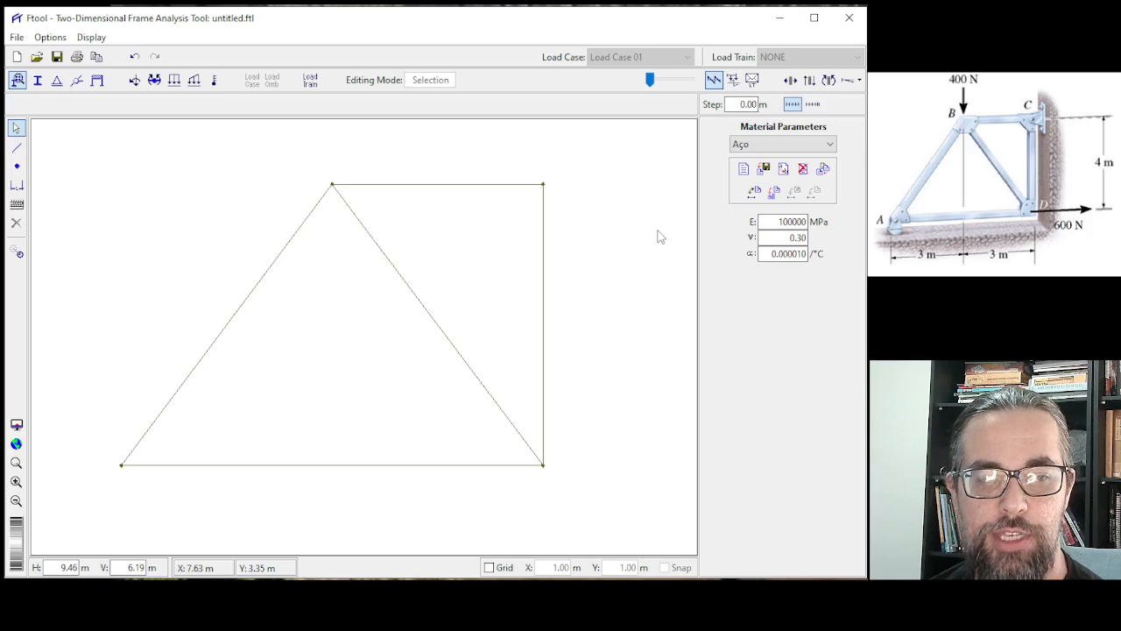
# Step: Assign the Aço material to all members of the truss
pyautogui.moveTo(607, 153); pyautogui.dragTo(84, 499)
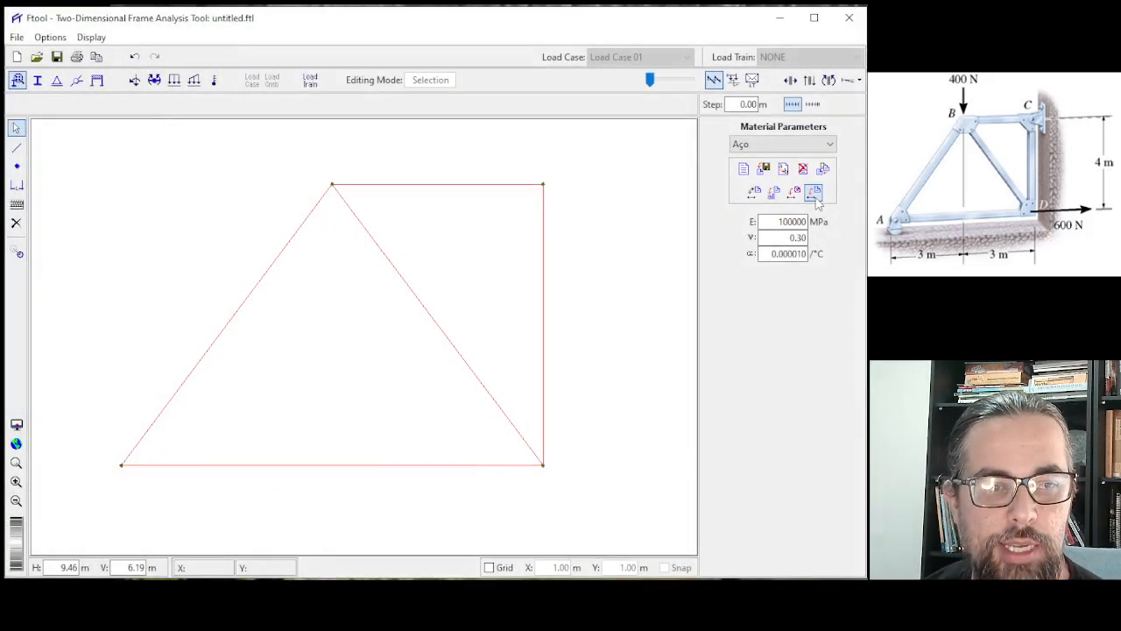
pyautogui.click(815, 196)
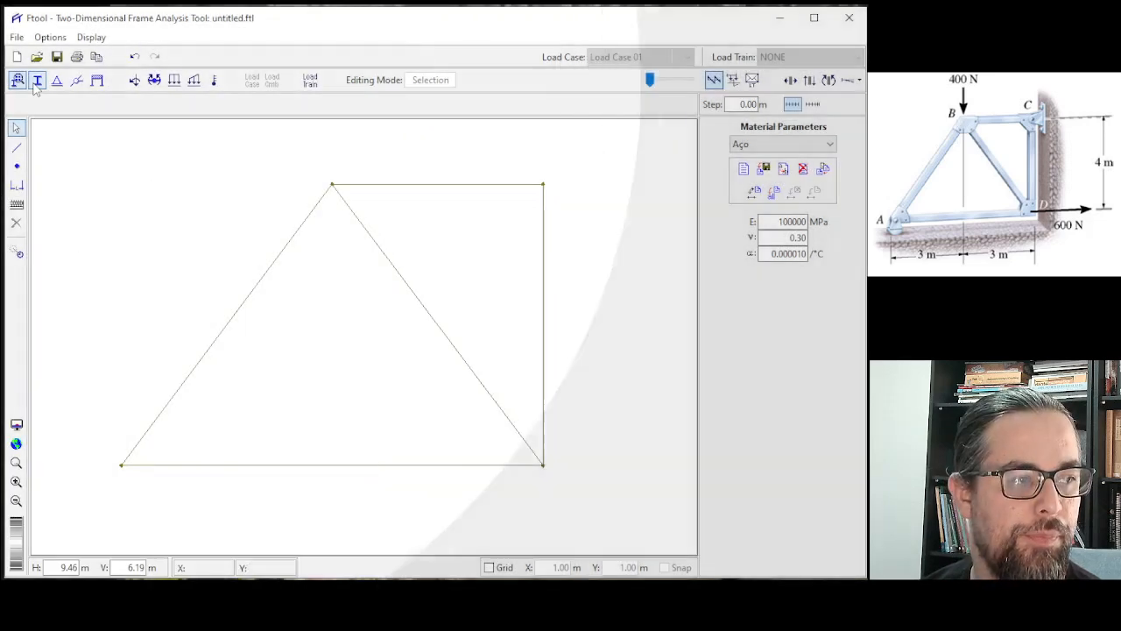
# Step: Create a new section labelled Circular with the parameterized Circle shape and a diameter of 10 mm
pyautogui.click(37, 82)
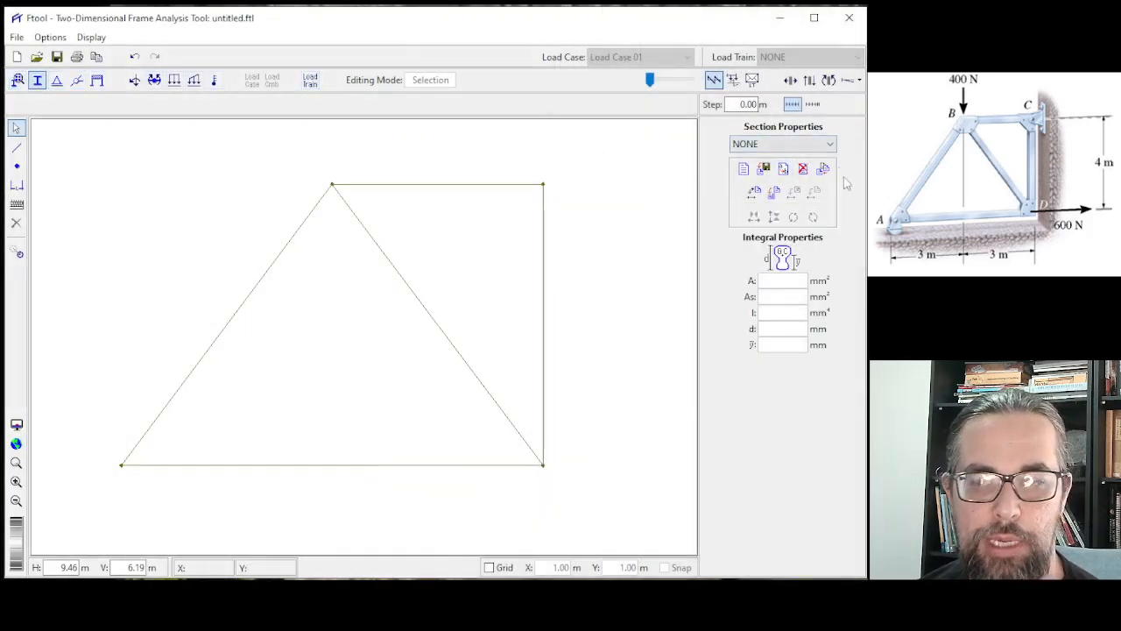
pyautogui.click(749, 174)
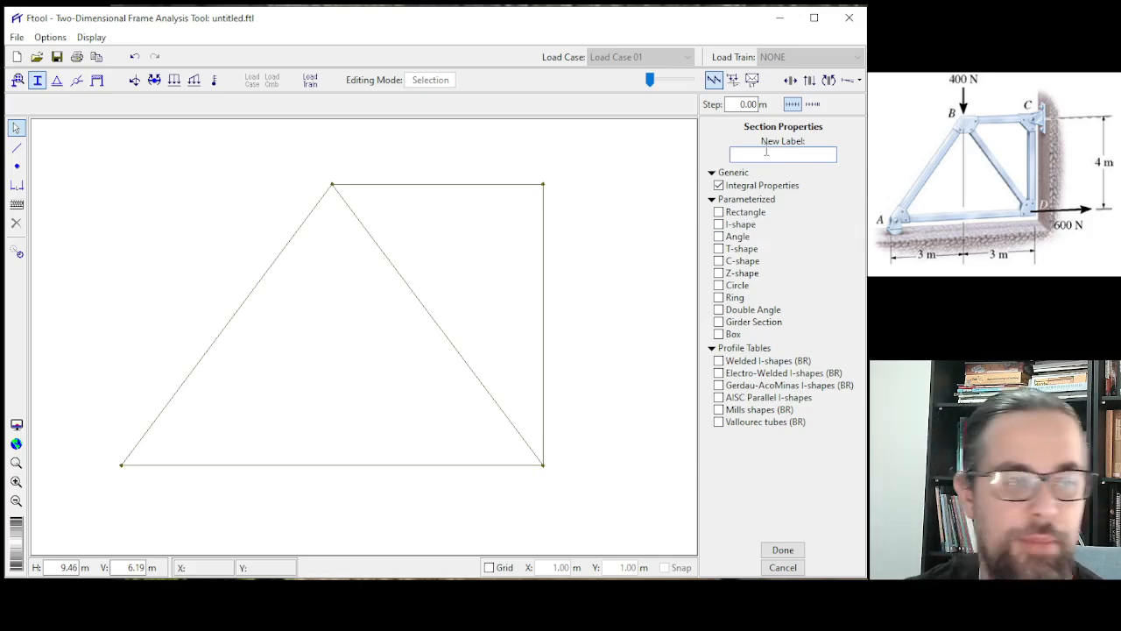
pyautogui.write('Circular')
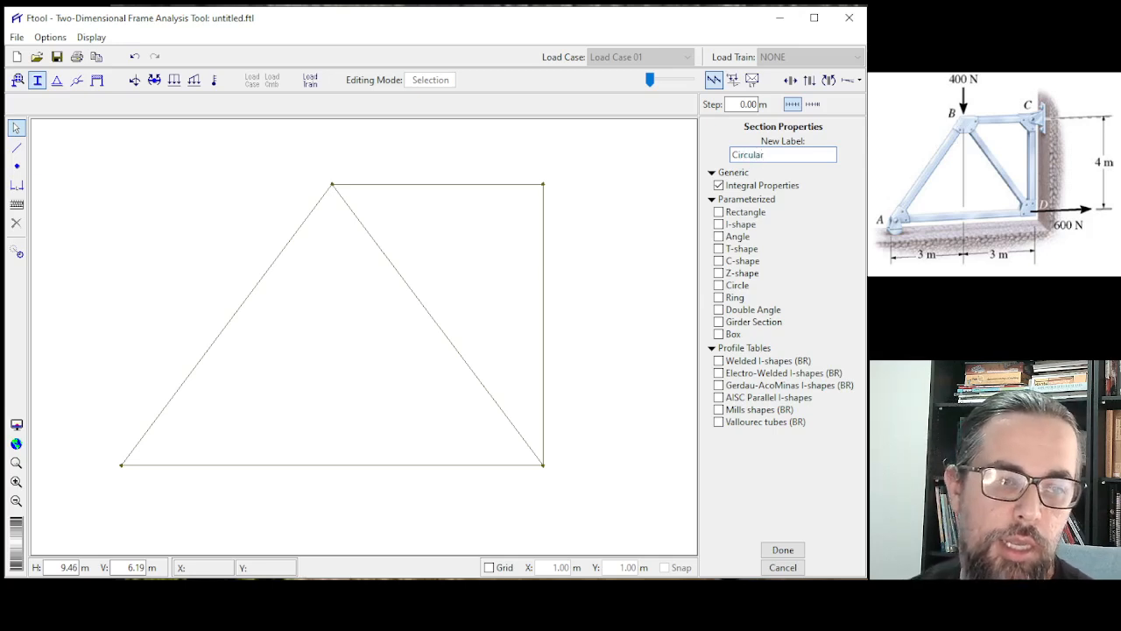
pyautogui.click(730, 286)
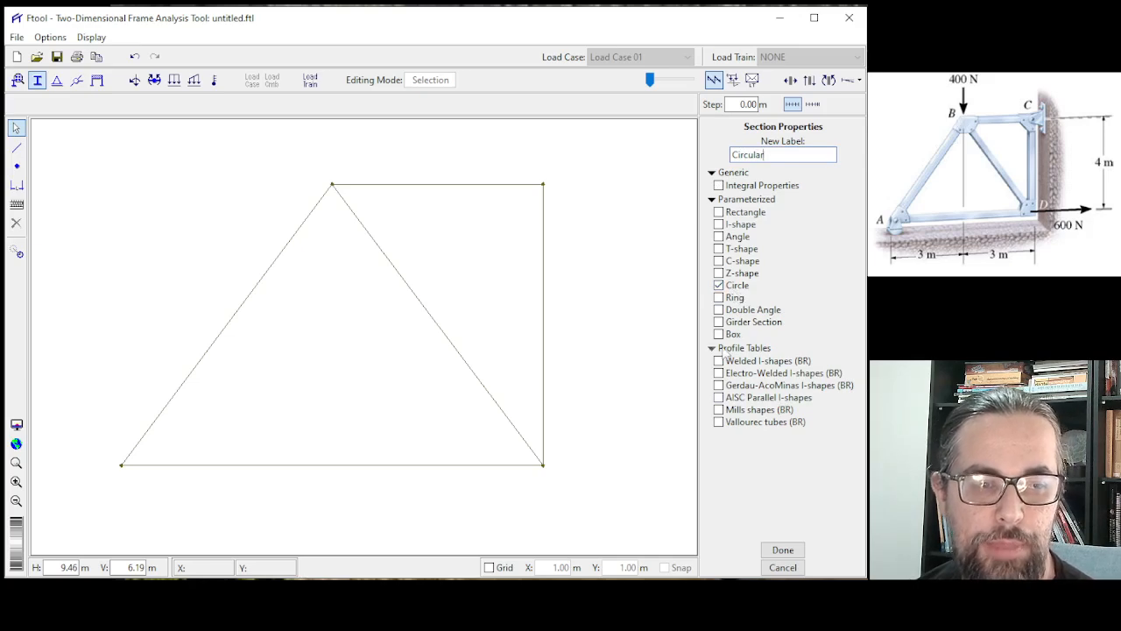
pyautogui.click(782, 550)
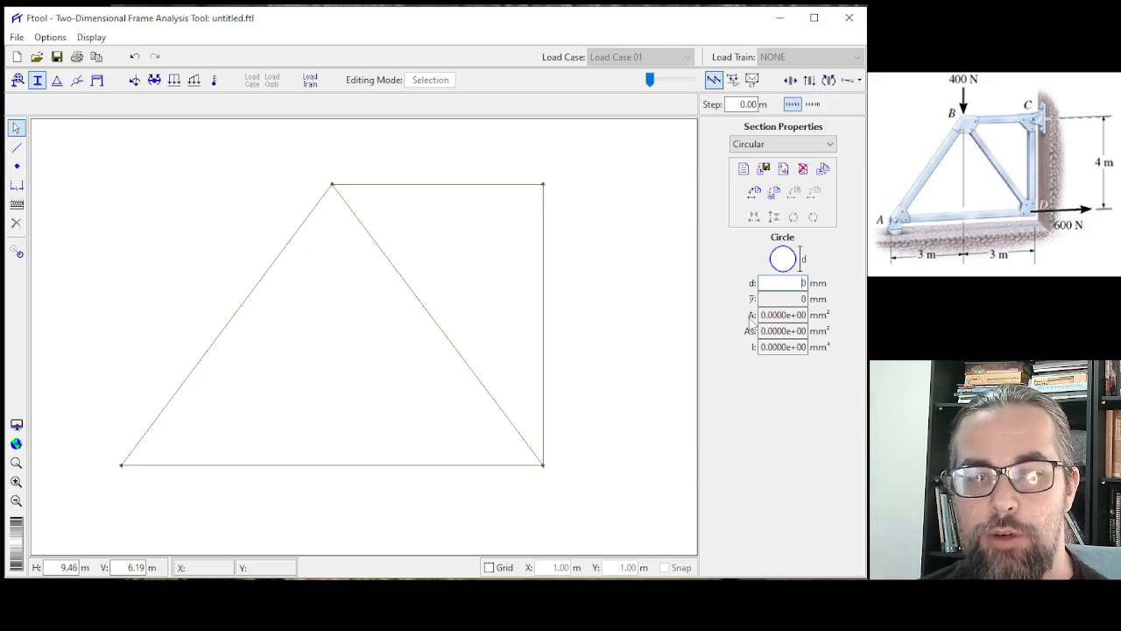
pyautogui.write('1')
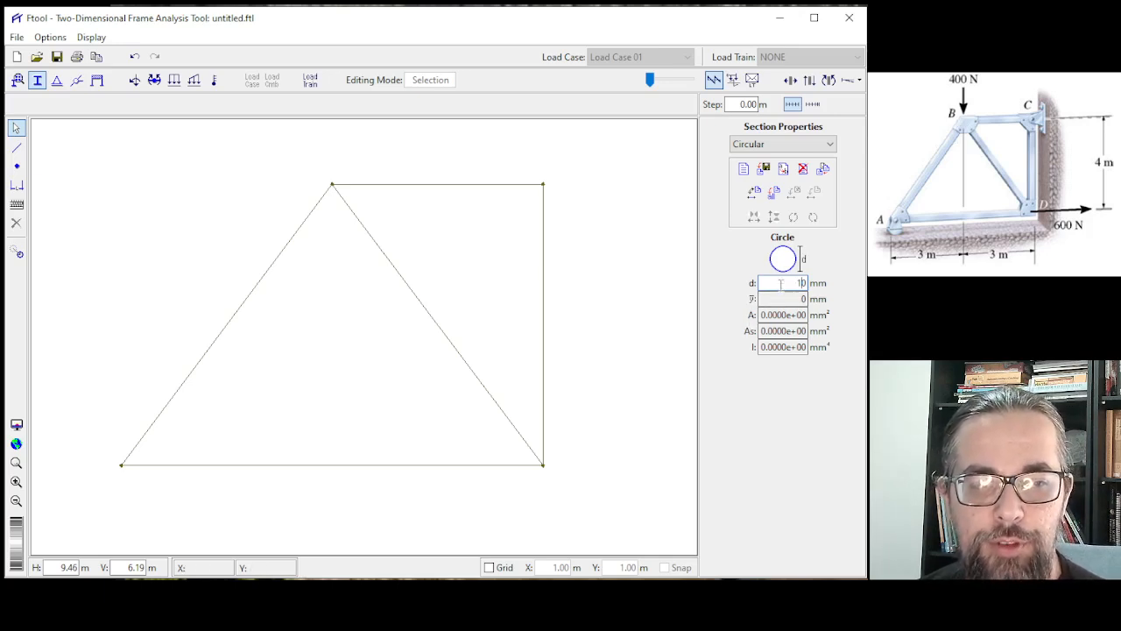
pyautogui.press('Return')
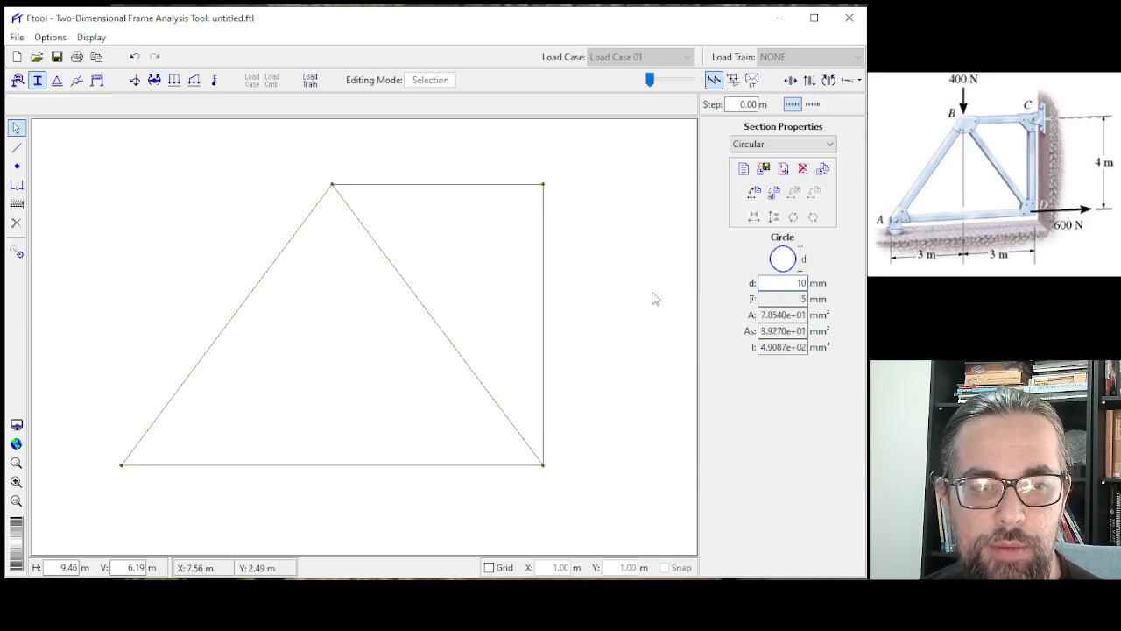
# Step: Assign the Circular section to all members of the truss and clear the selection
pyautogui.moveTo(613, 134); pyautogui.dragTo(86, 513)
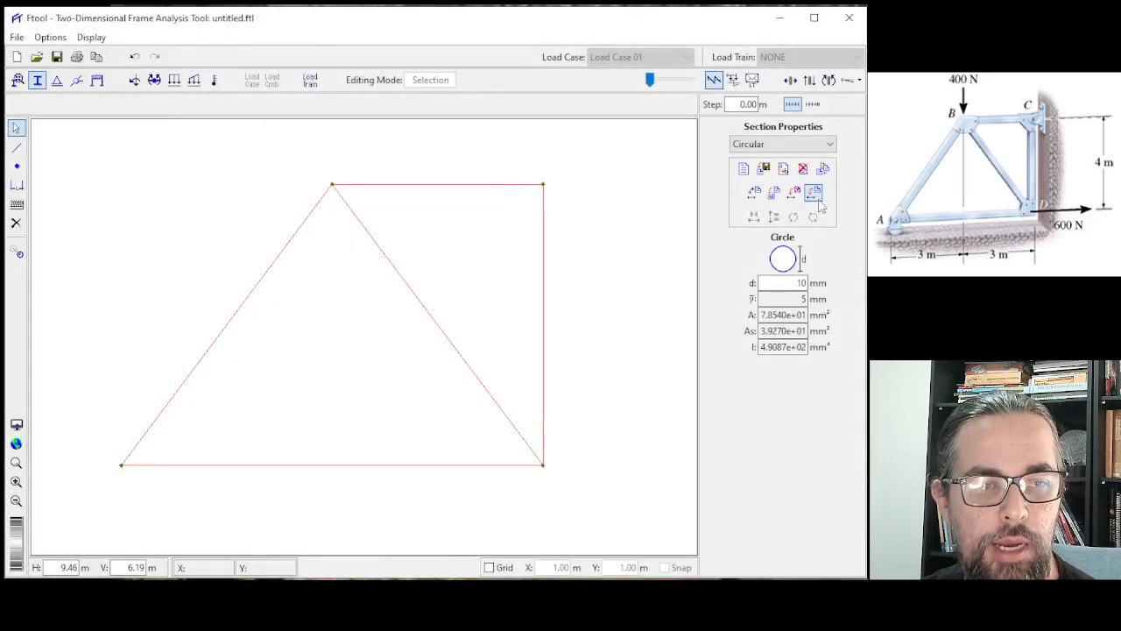
pyautogui.click(815, 192)
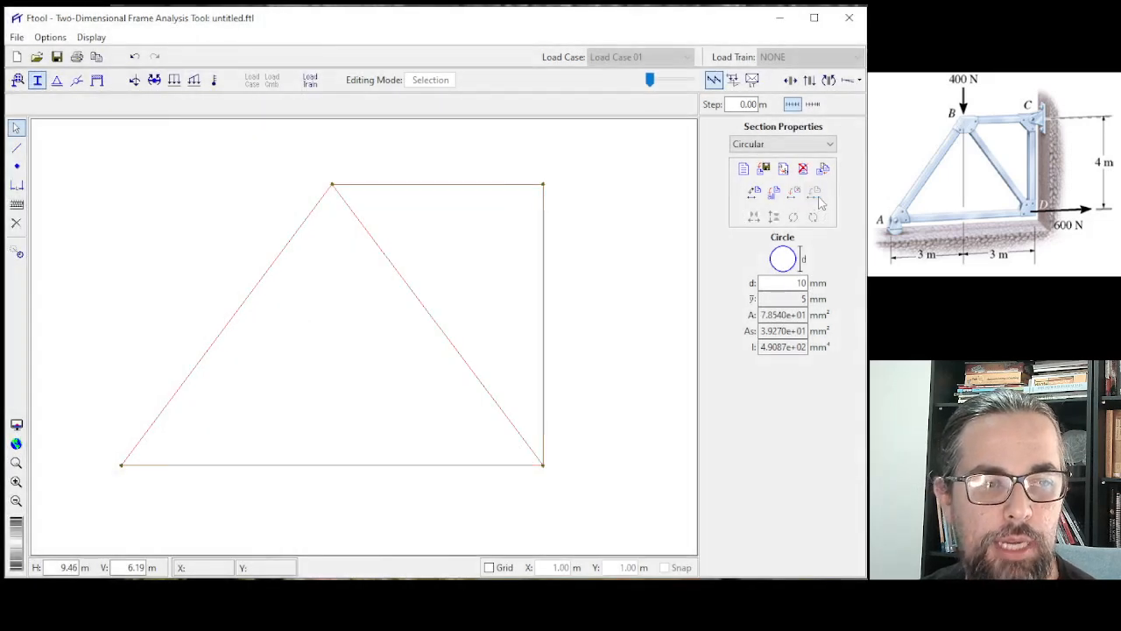
pyautogui.click(459, 272)
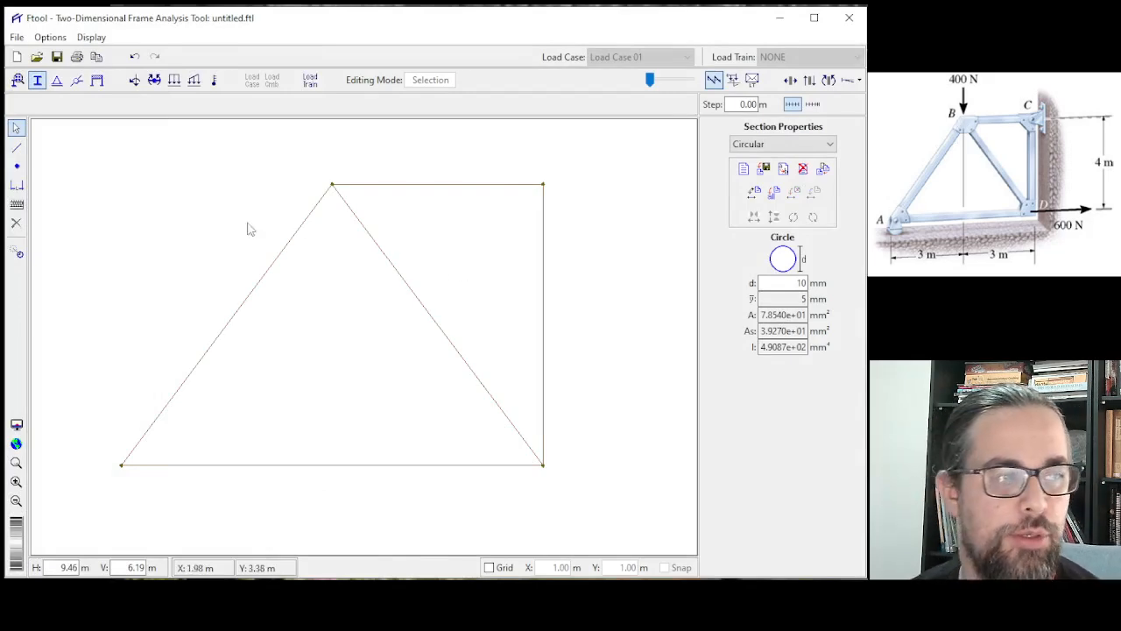
# Step: Apply a roller support at node A (0, 0) with only the Y displacement fixed
pyautogui.click(57, 81)
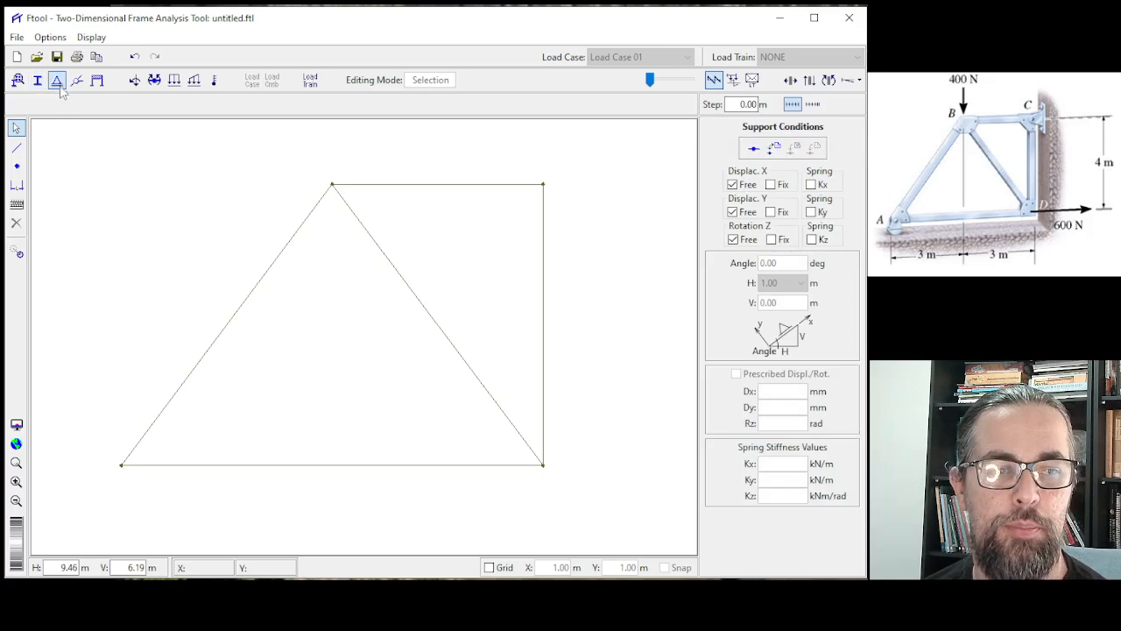
pyautogui.click(121, 466)
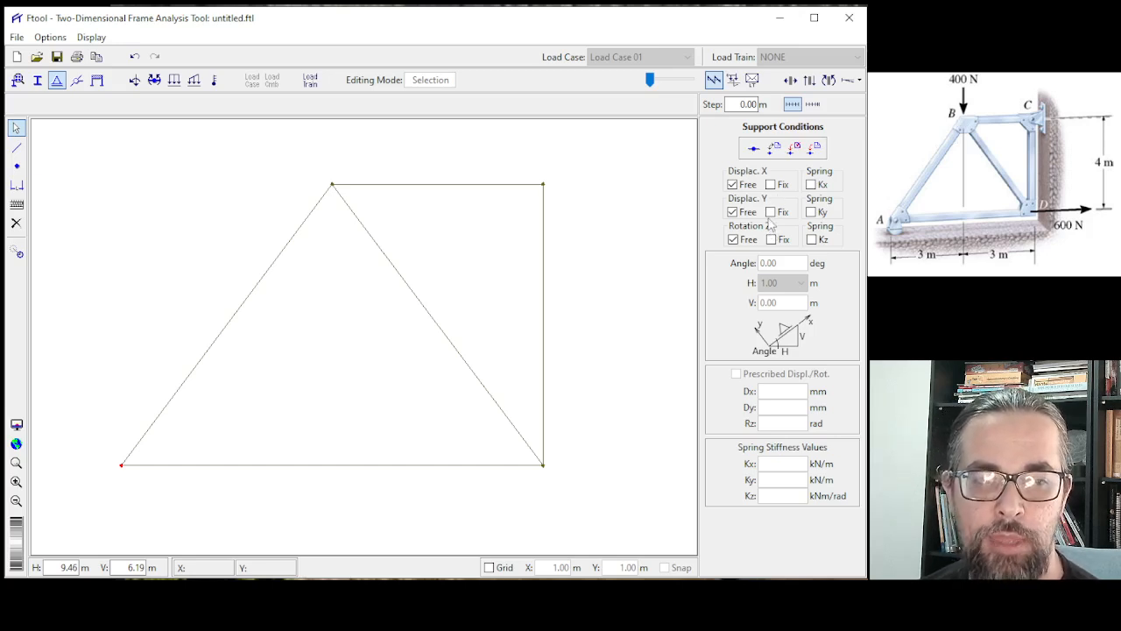
pyautogui.click(770, 212)
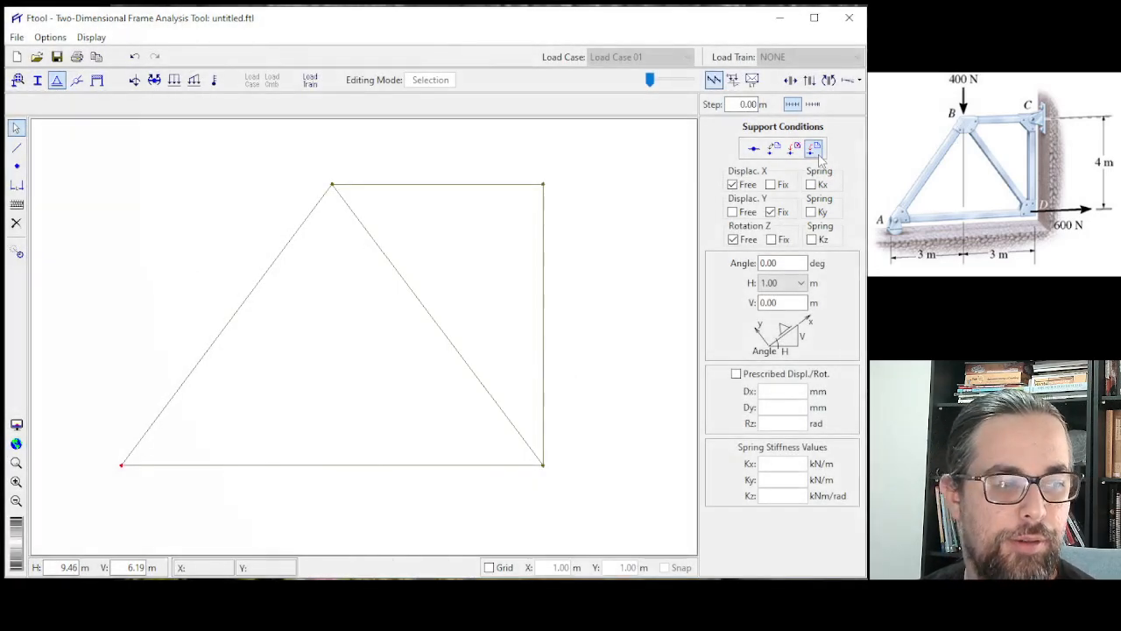
pyautogui.click(817, 152)
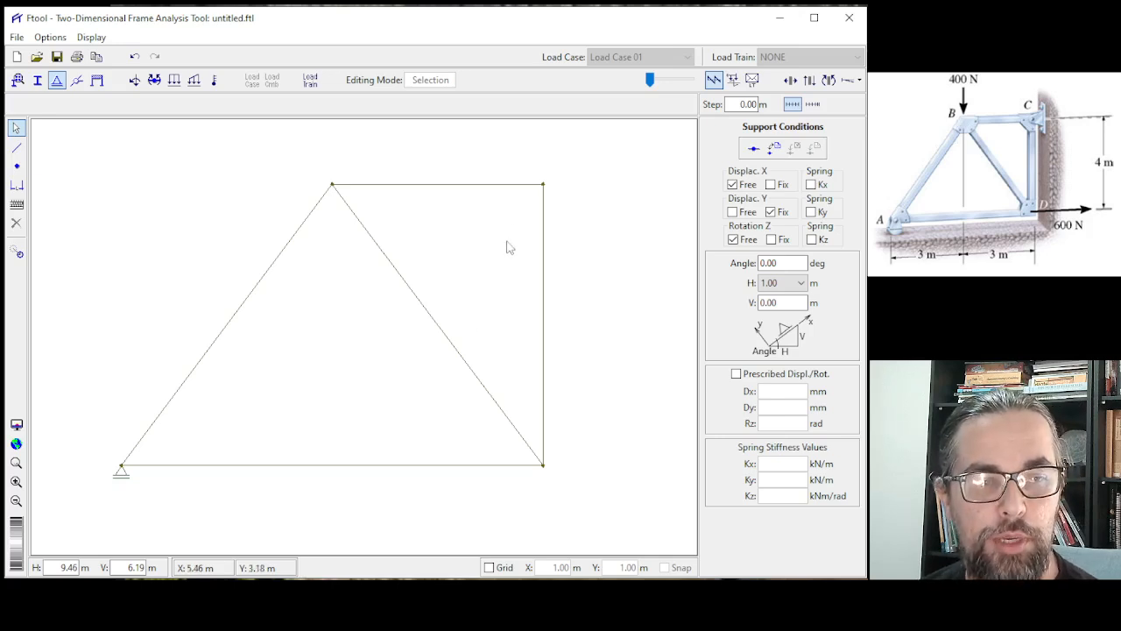
# Step: Apply a pinned support at node C (6, 4) with the X and Y displacements fixed and rotation free
pyautogui.click(544, 194)
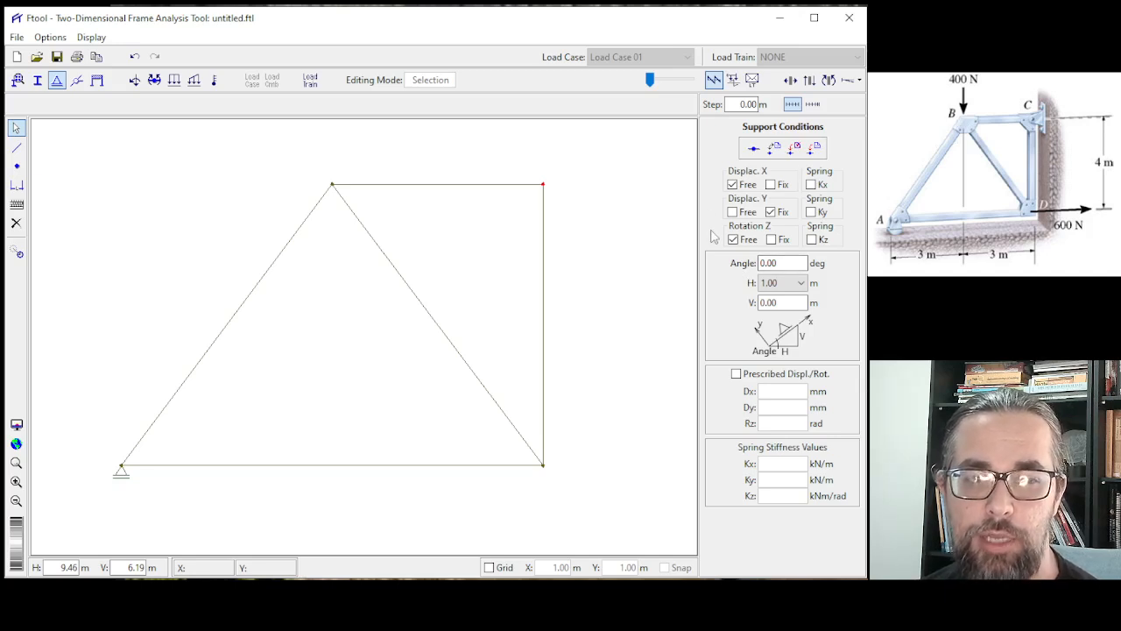
pyautogui.click(770, 184)
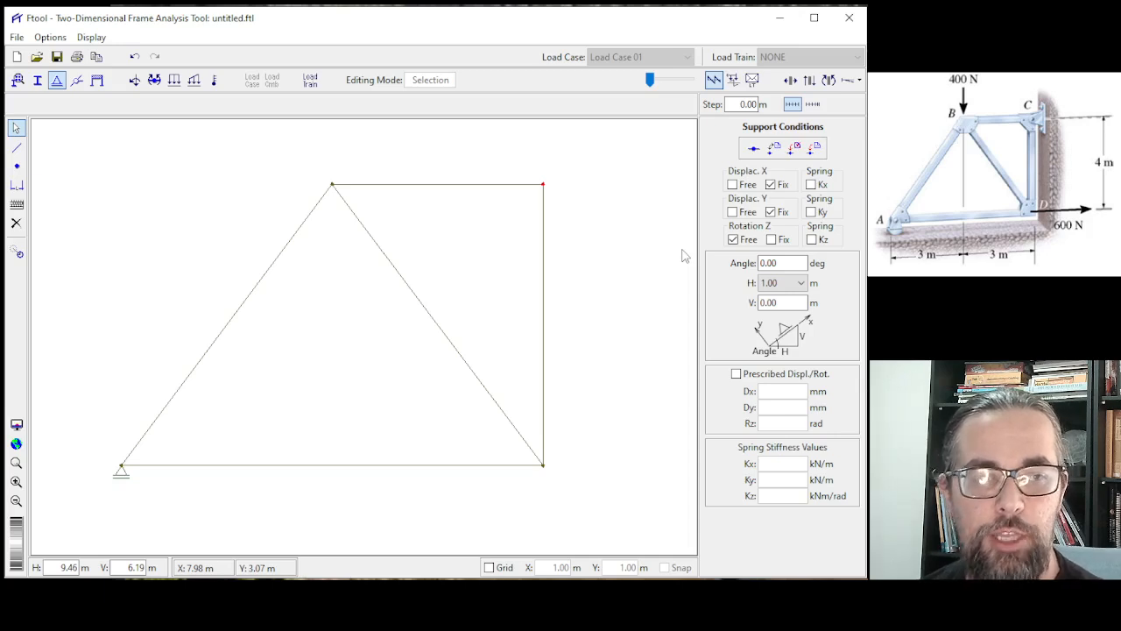
pyautogui.click(815, 149)
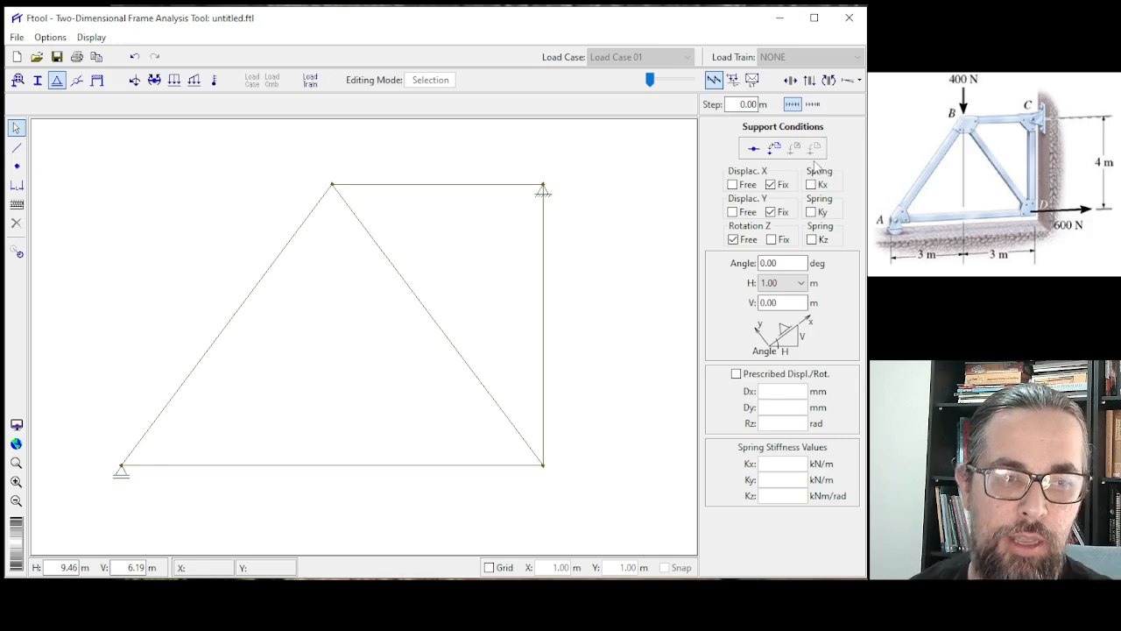
# Step: Set the support angle to 90 degrees and reapply the support to node C
pyautogui.moveTo(779, 263); pyautogui.dragTo(690, 264)
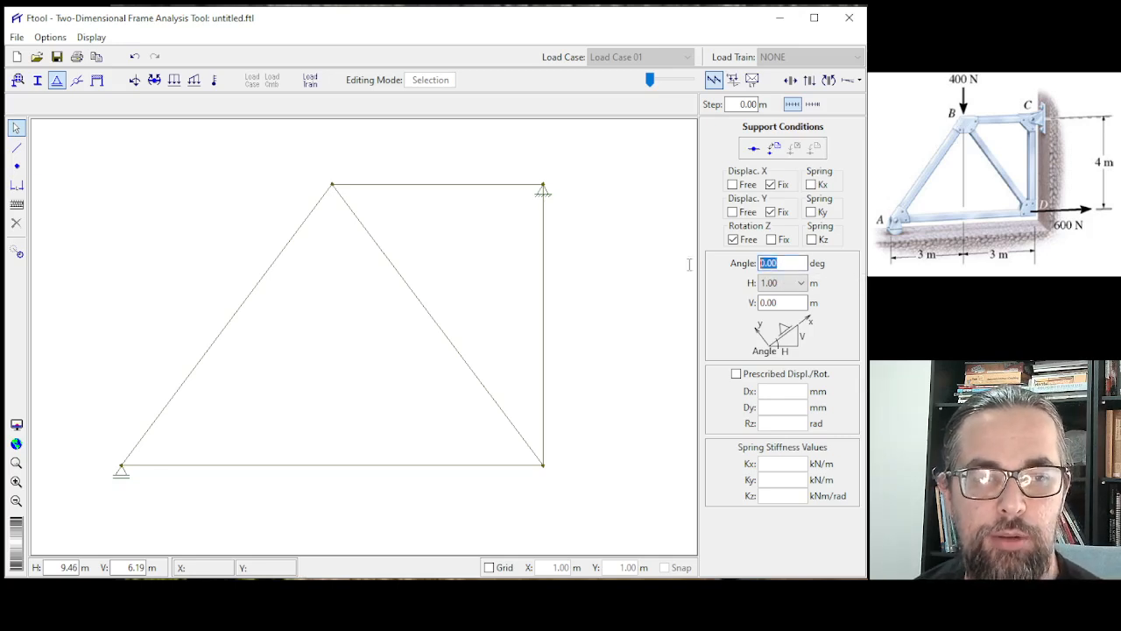
pyautogui.write('90')
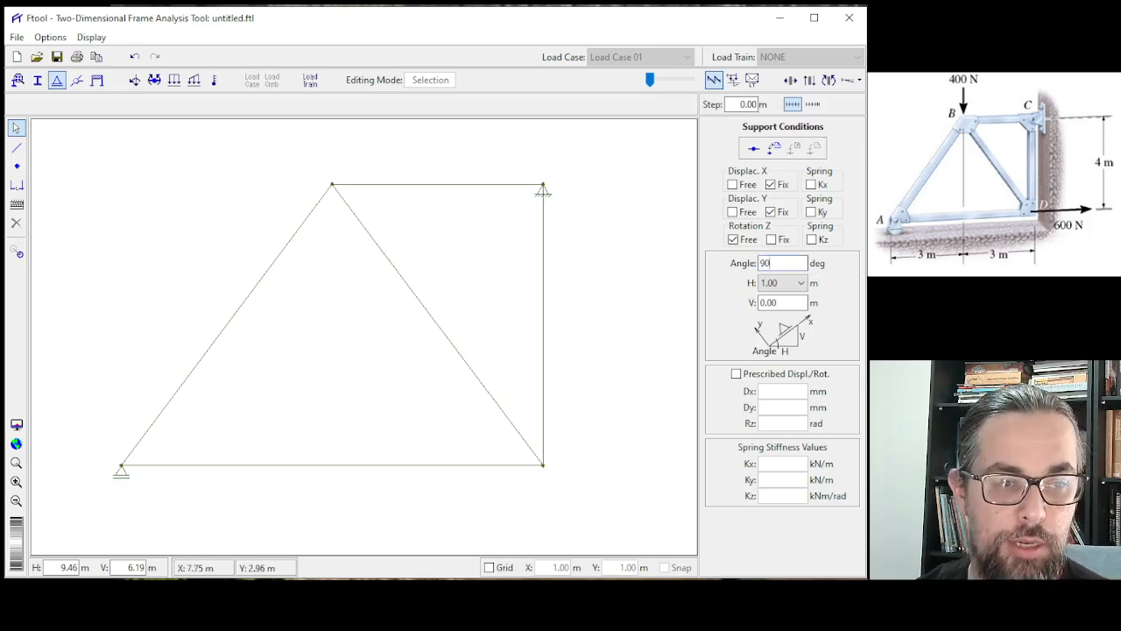
pyautogui.press('Return')
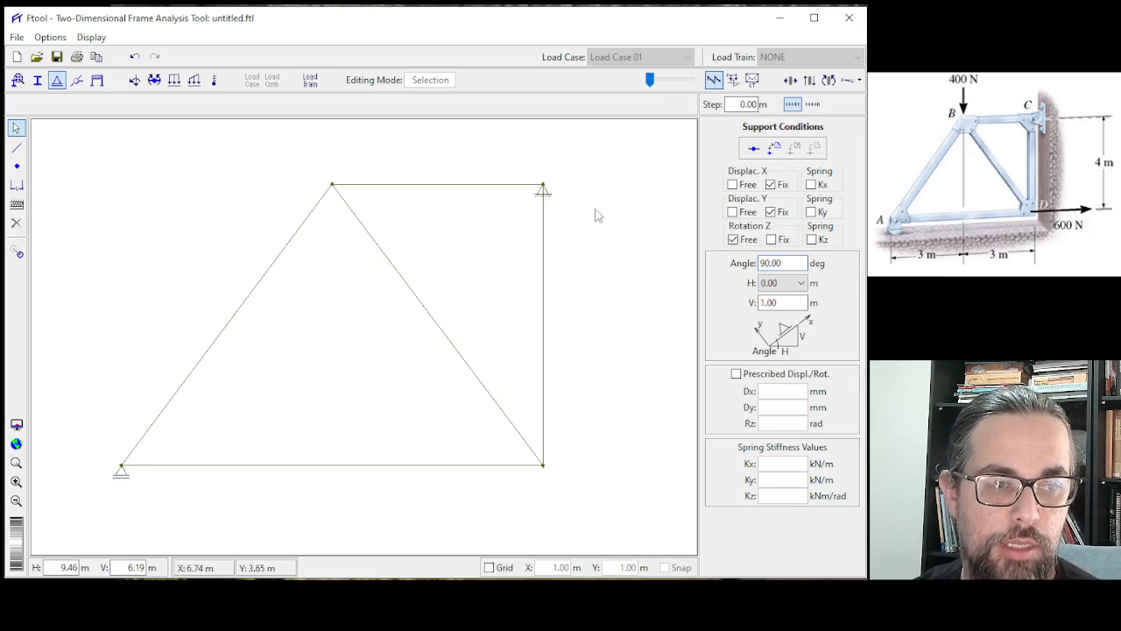
pyautogui.click(542, 189)
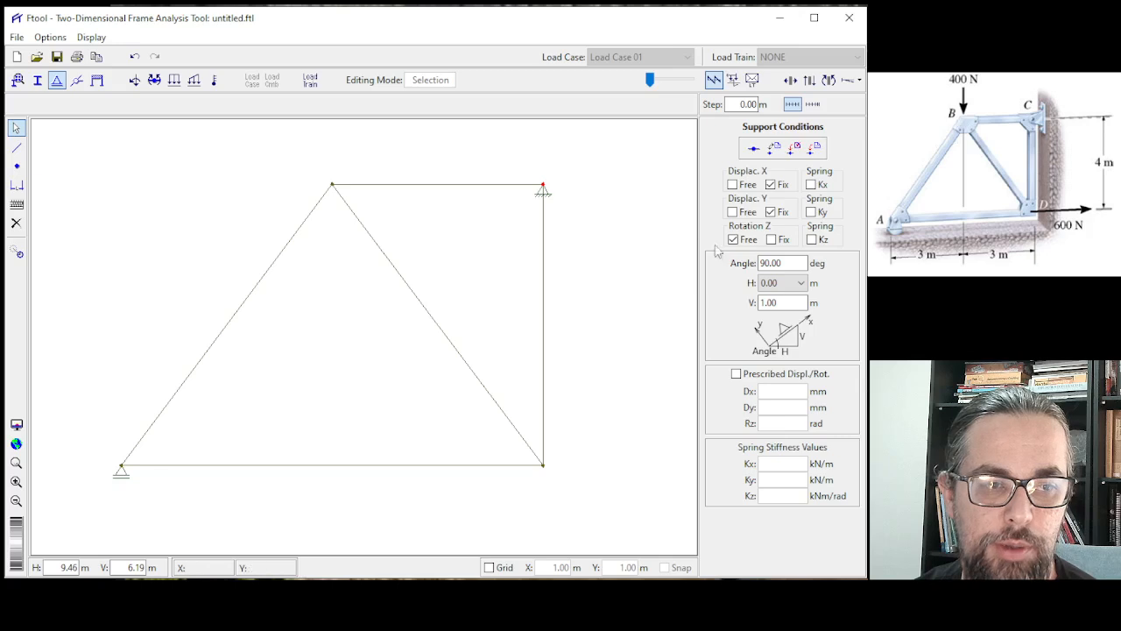
pyautogui.click(818, 149)
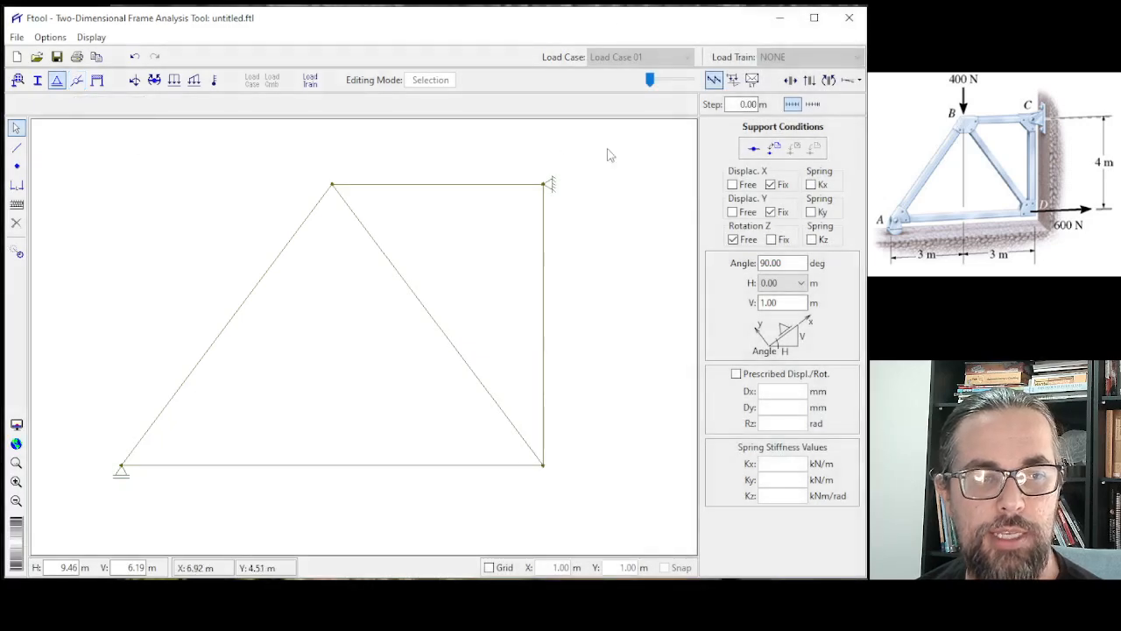
# Step: Release the rotation at both ends of all truss members and clear the selection
pyautogui.moveTo(608, 149); pyautogui.dragTo(87, 508)
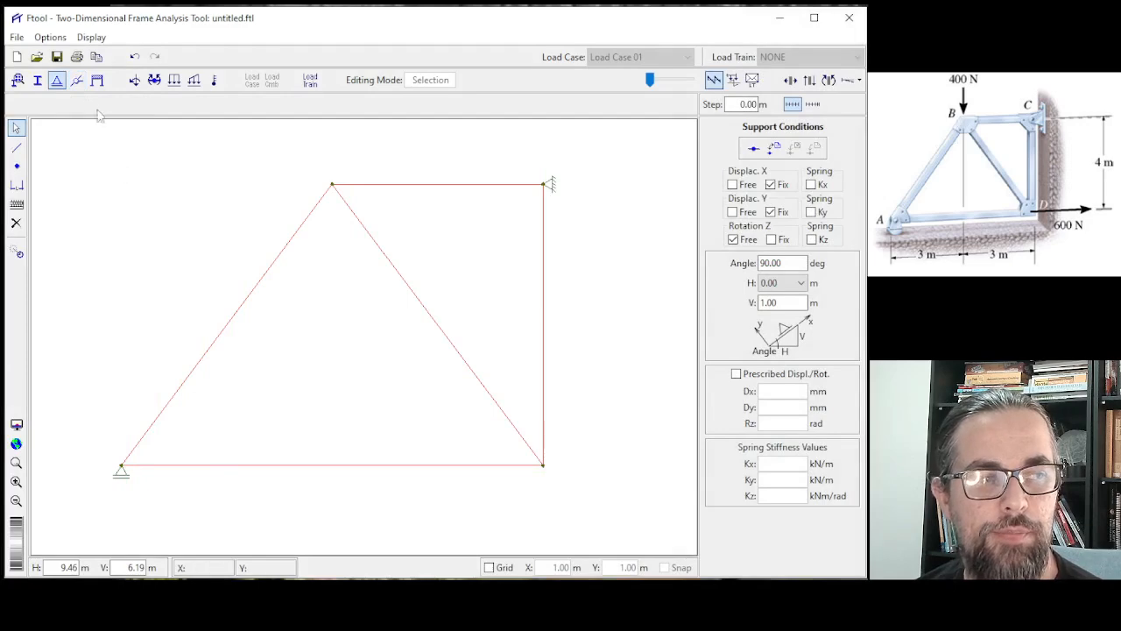
pyautogui.click(78, 87)
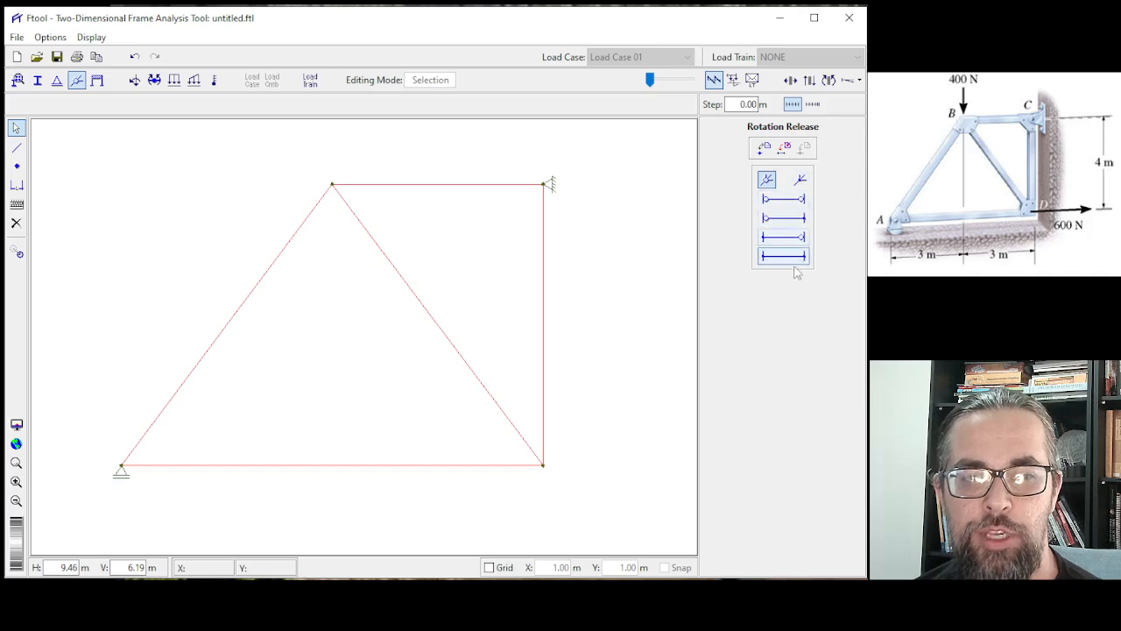
pyautogui.click(769, 201)
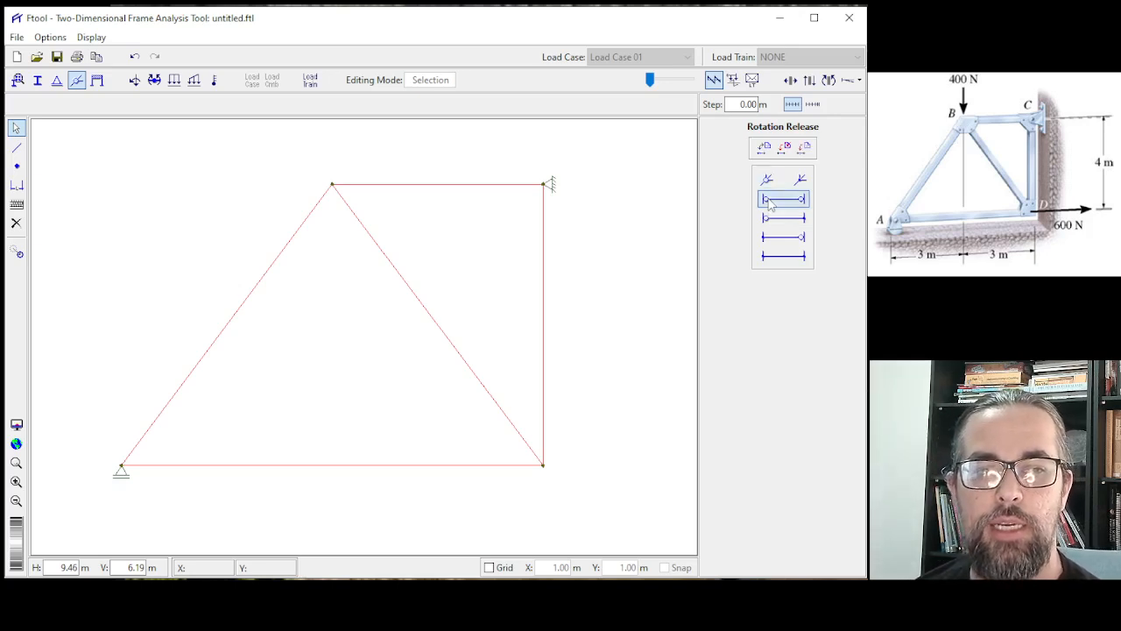
pyautogui.click(804, 148)
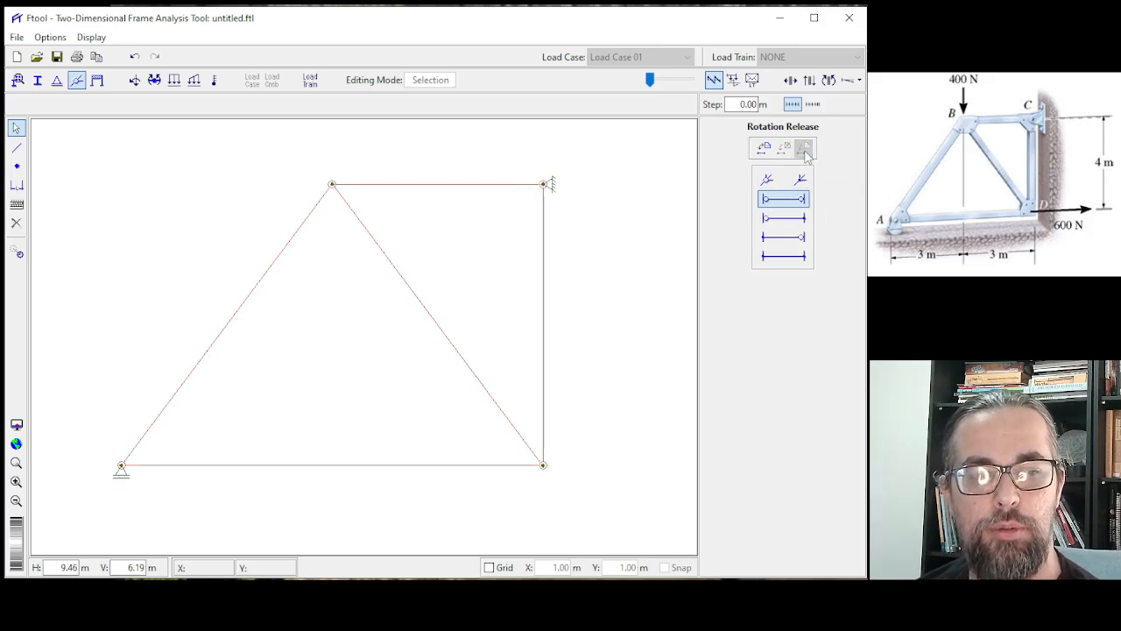
pyautogui.click(666, 130)
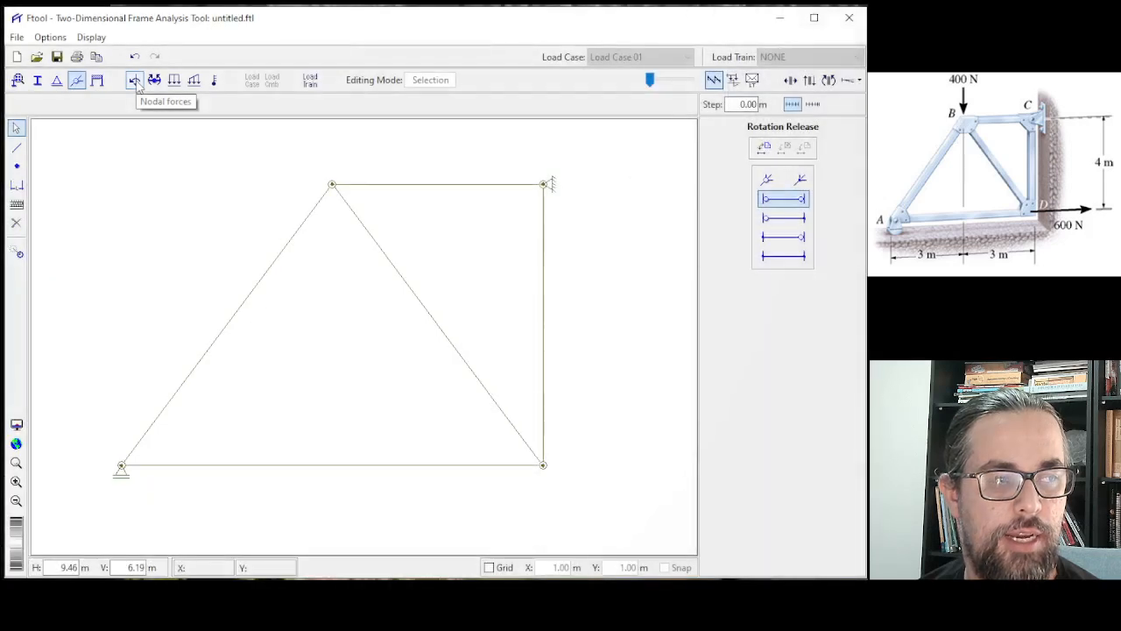
# Step: Create a new nodal loading labelled F1
pyautogui.click(136, 81)
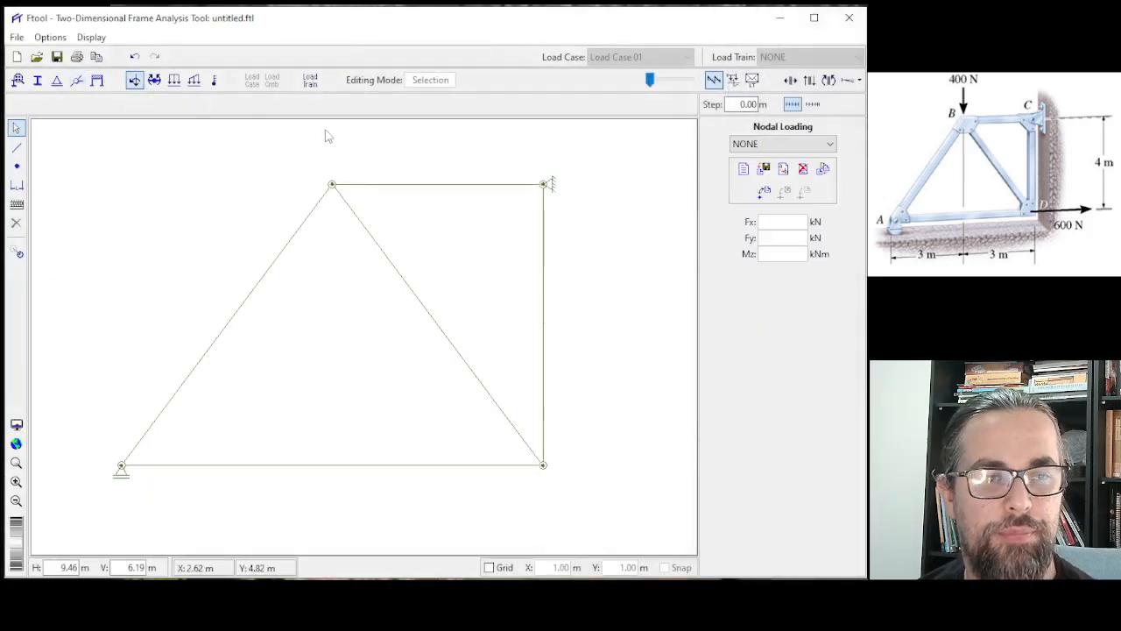
pyautogui.click(741, 147)
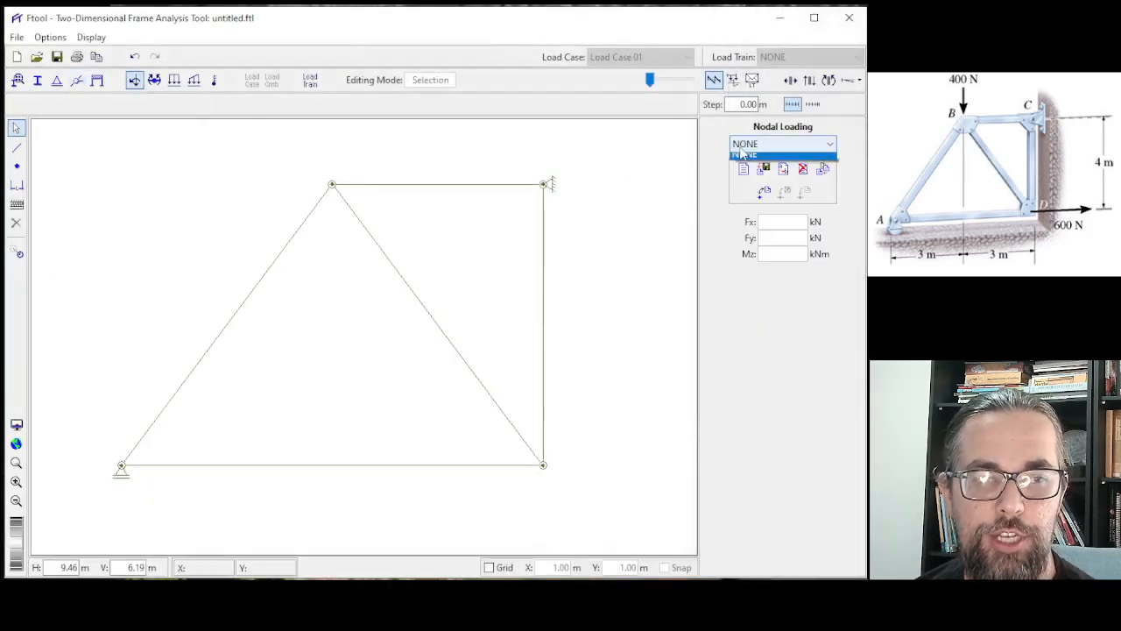
pyautogui.click(741, 154)
pyautogui.click(743, 145)
pyautogui.click(741, 155)
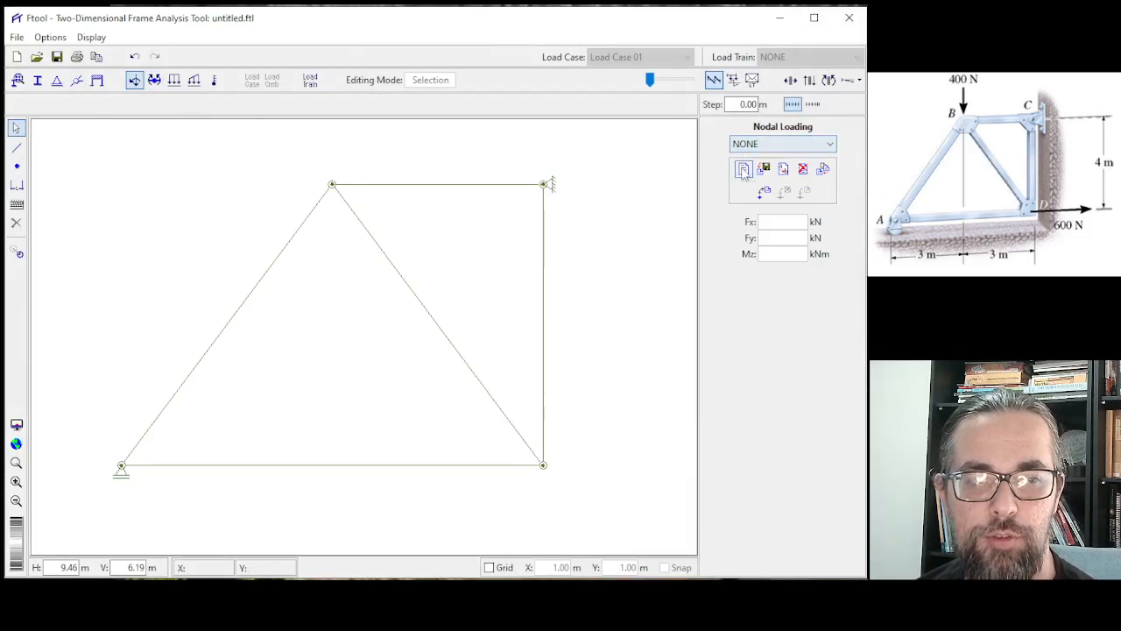
pyautogui.click(743, 169)
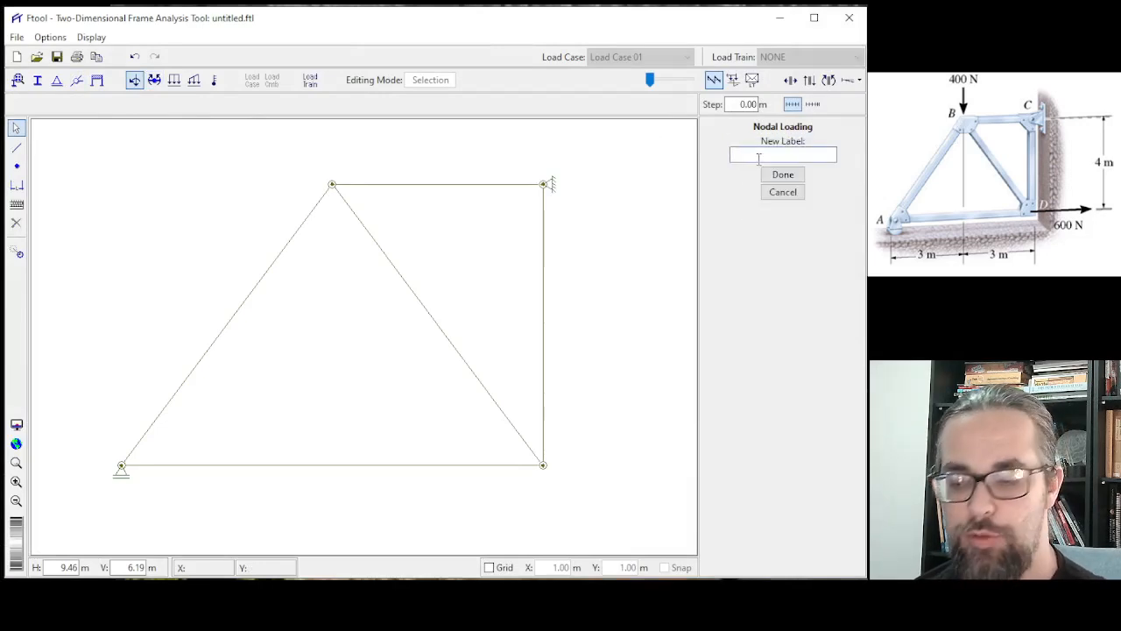
pyautogui.click(758, 158)
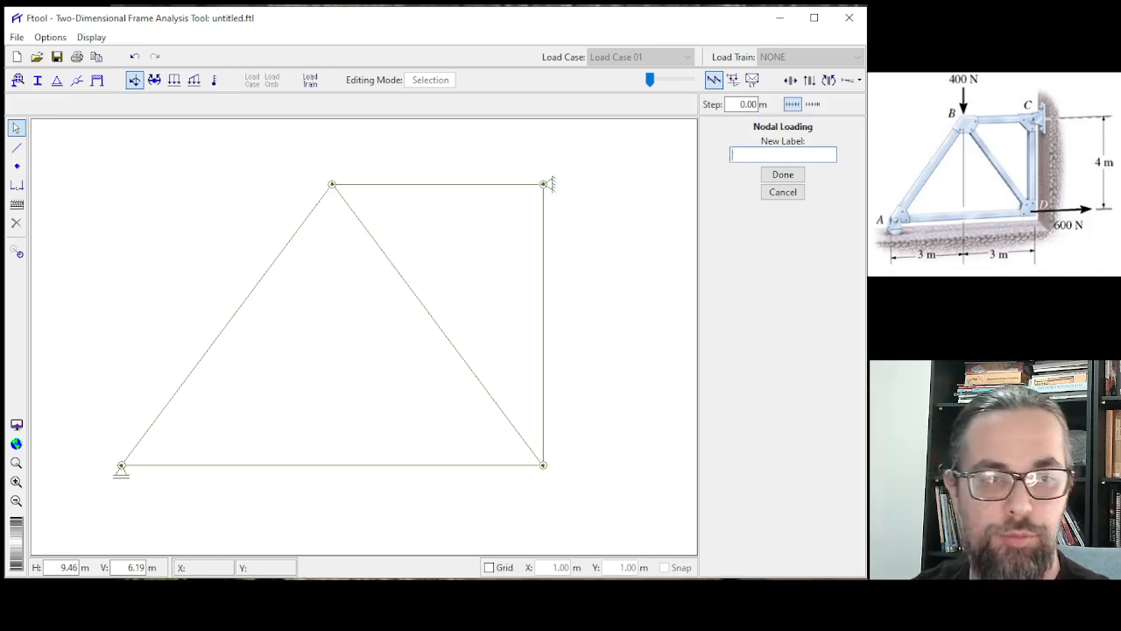
pyautogui.write('D')
pyautogui.press('BackSpace')
pyautogui.write('F1')
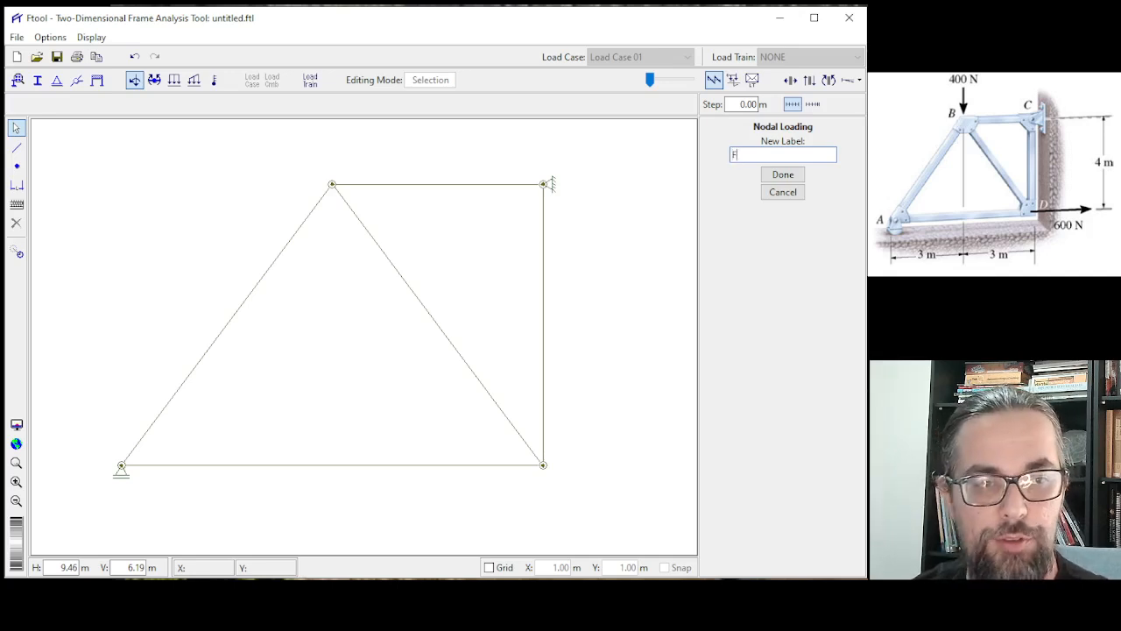
pyautogui.click(782, 175)
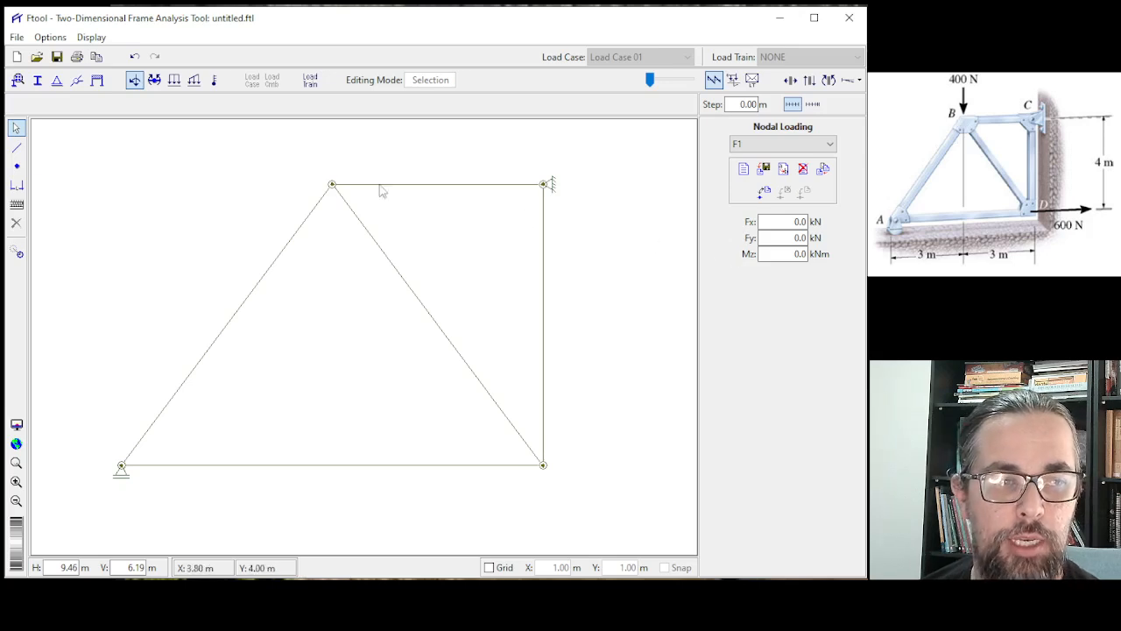
# Step: Select node B (3, 4) and set the vertical force Fy of load F1 to -400 kN
pyautogui.click(333, 187)
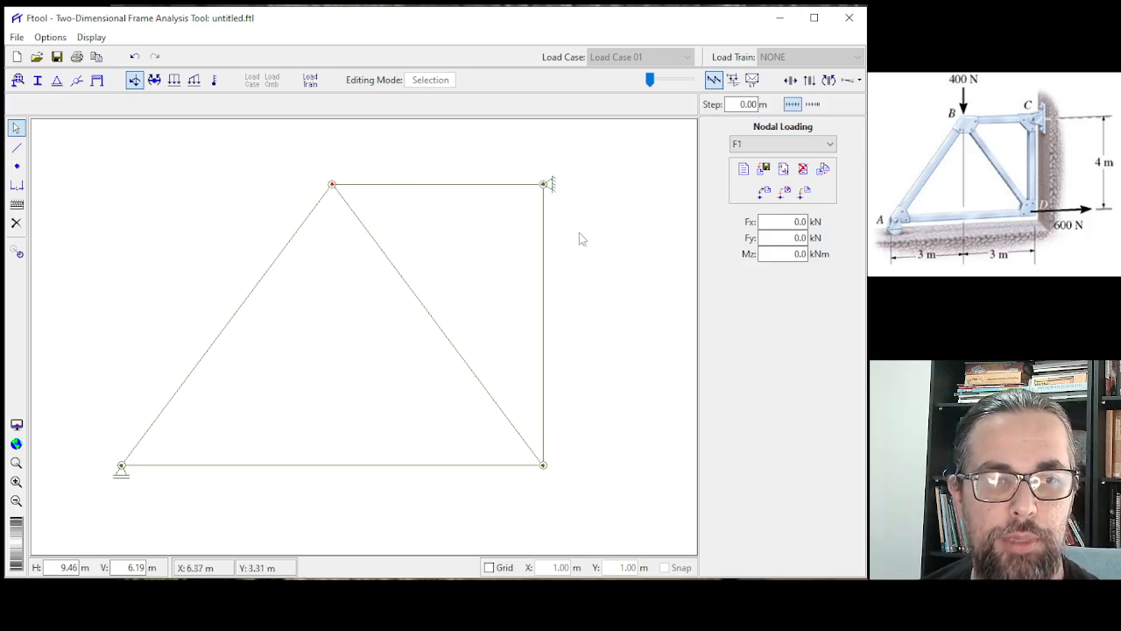
pyautogui.click(780, 238)
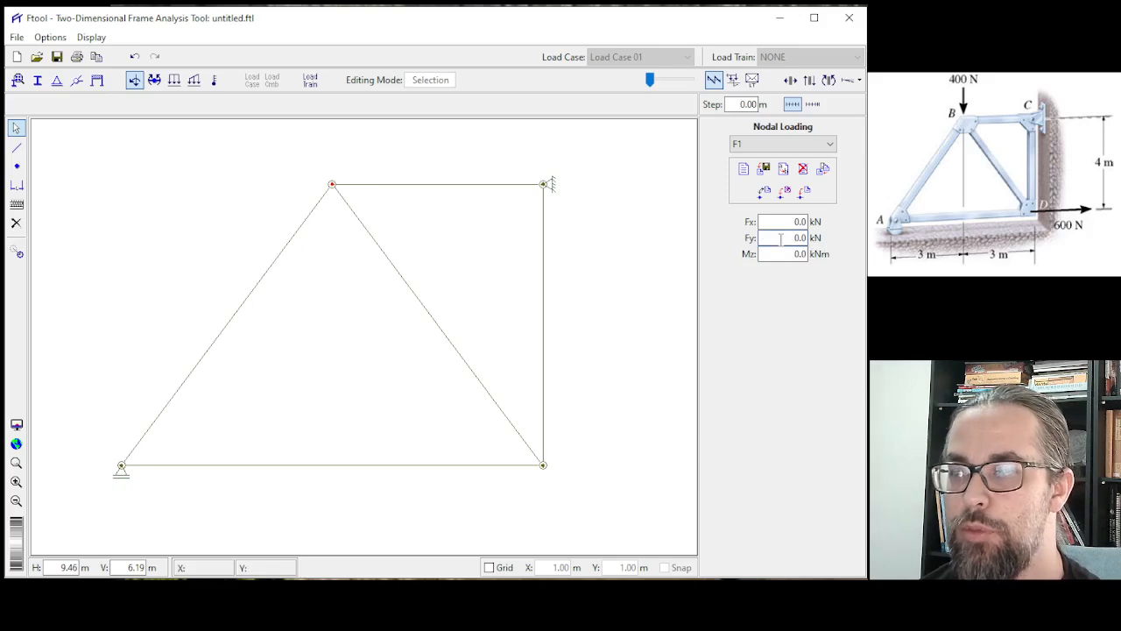
pyautogui.write('-')
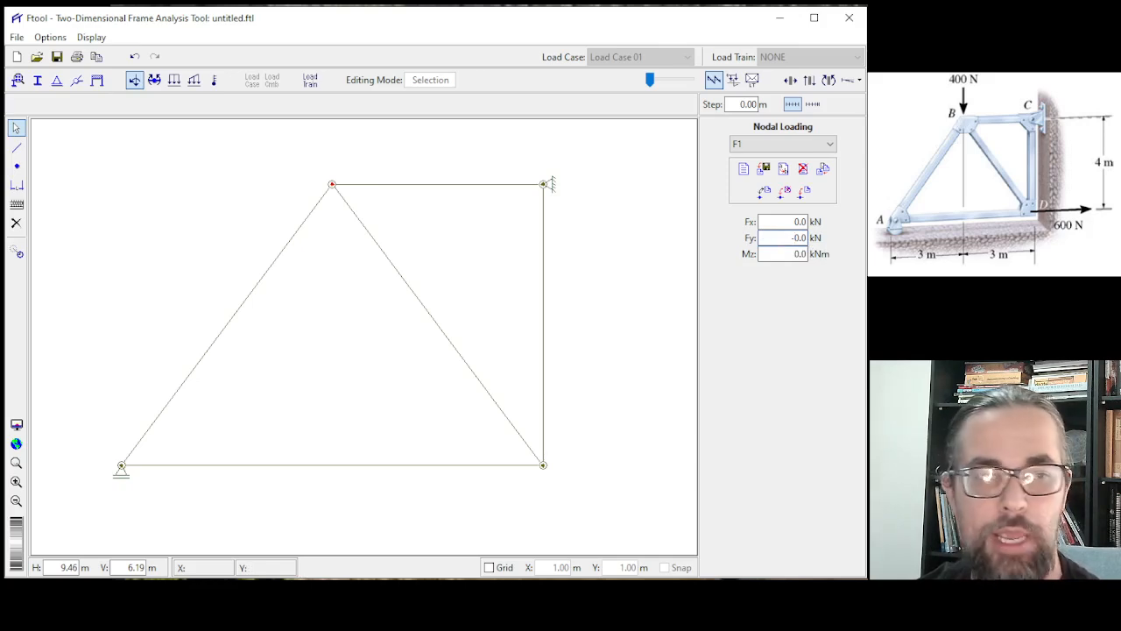
pyautogui.write('4')
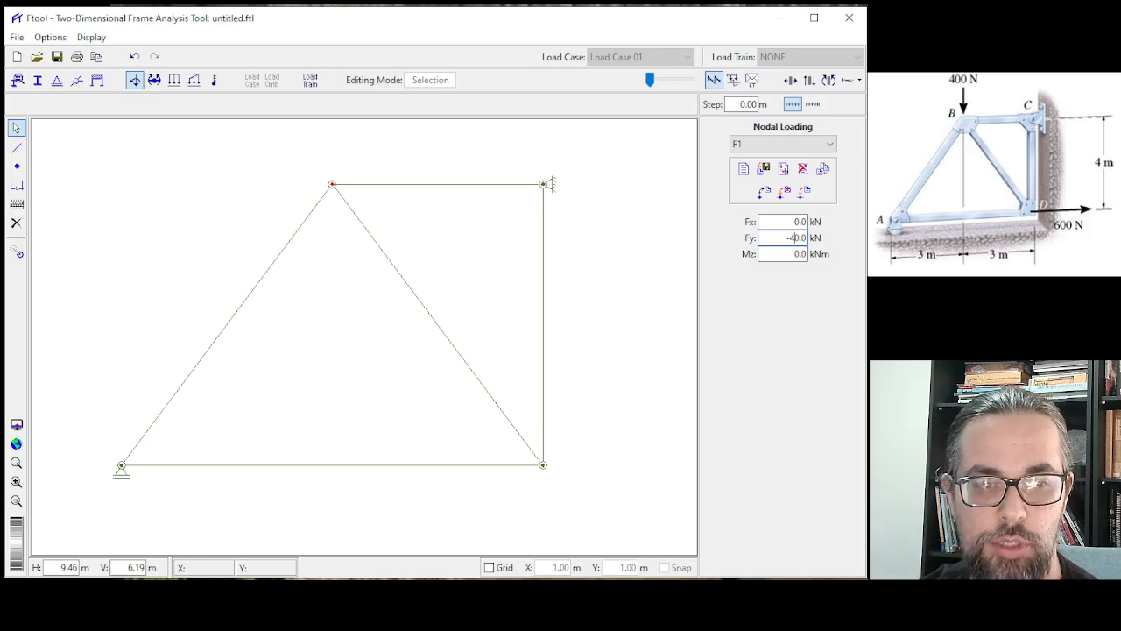
pyautogui.write('0')
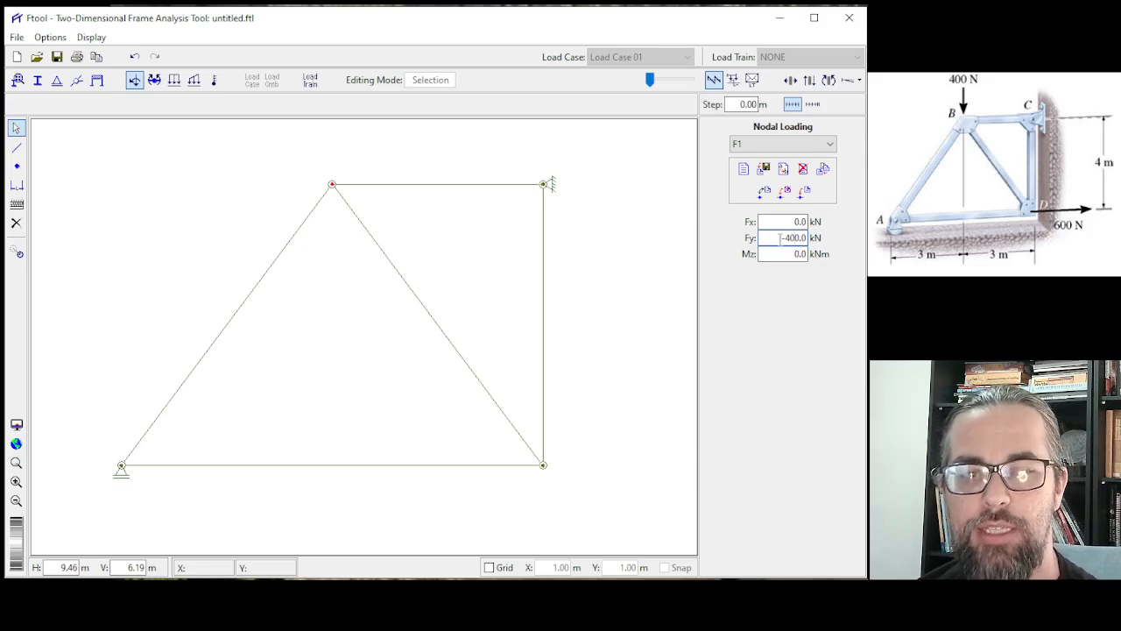
pyautogui.click(637, 253)
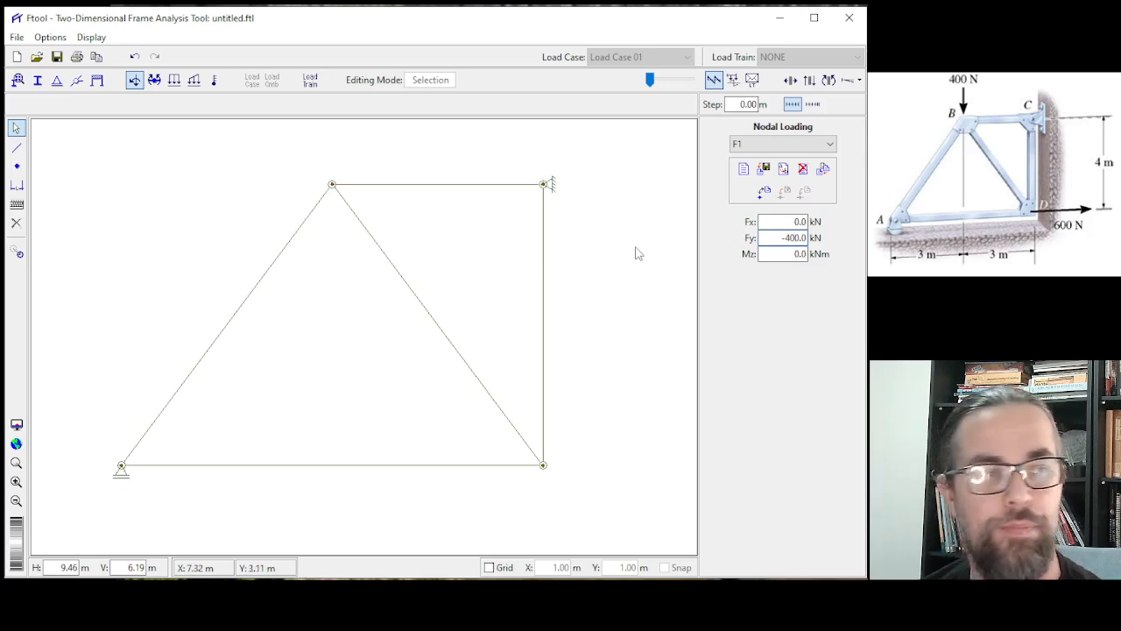
# Step: Change the force unit to Newton [N] in the units and number formatting settings
pyautogui.click(45, 38)
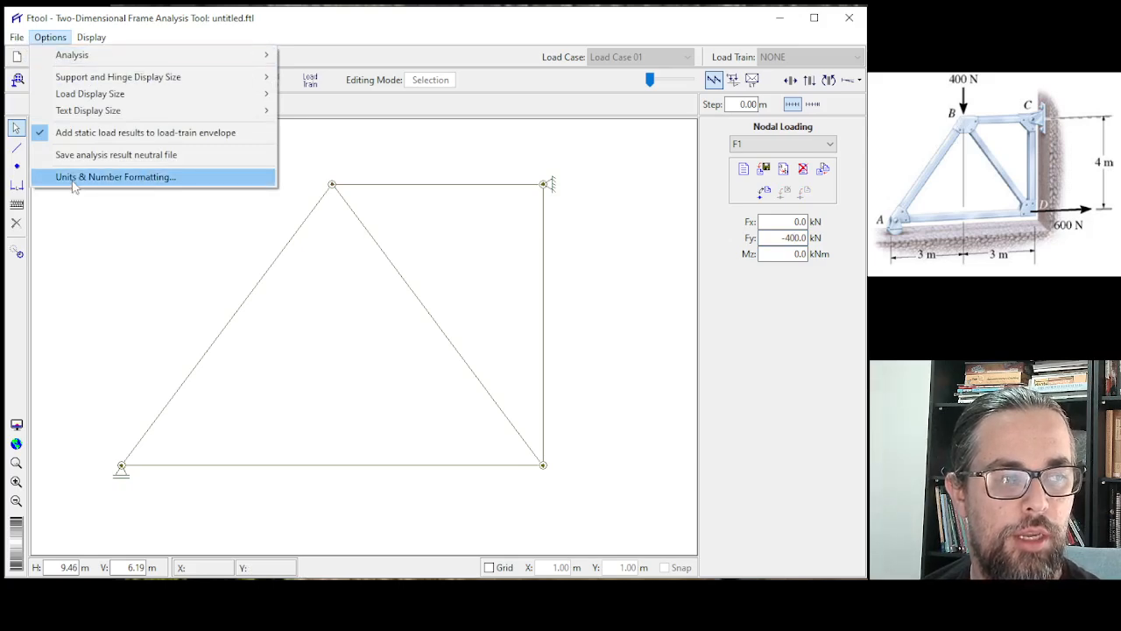
pyautogui.click(146, 178)
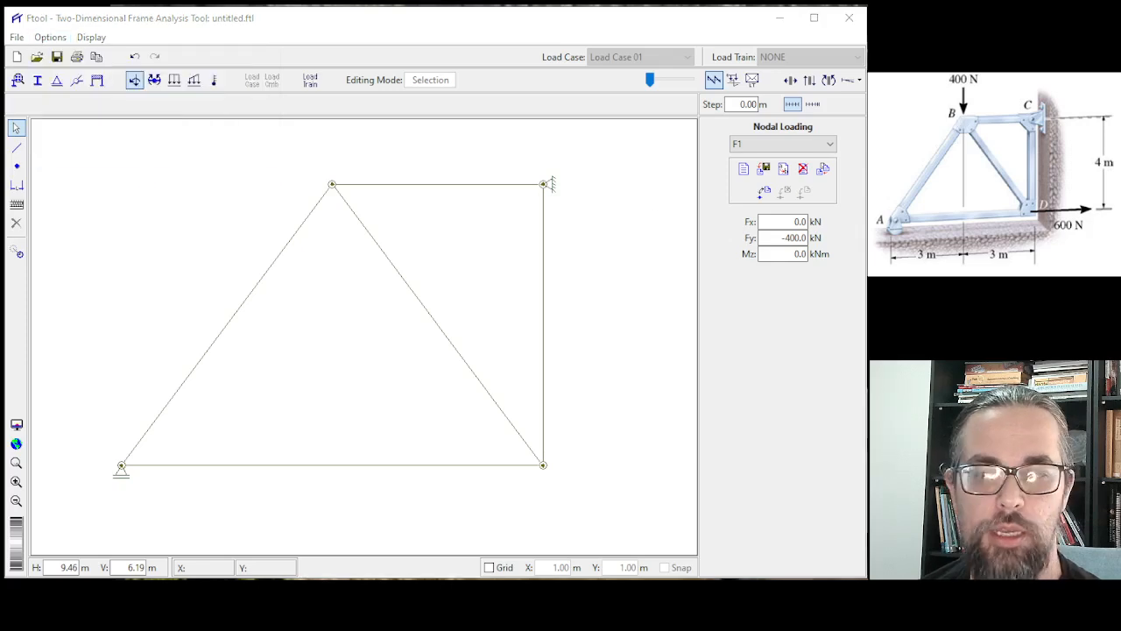
pyautogui.moveTo(688, 113); pyautogui.dragTo(382, 77)
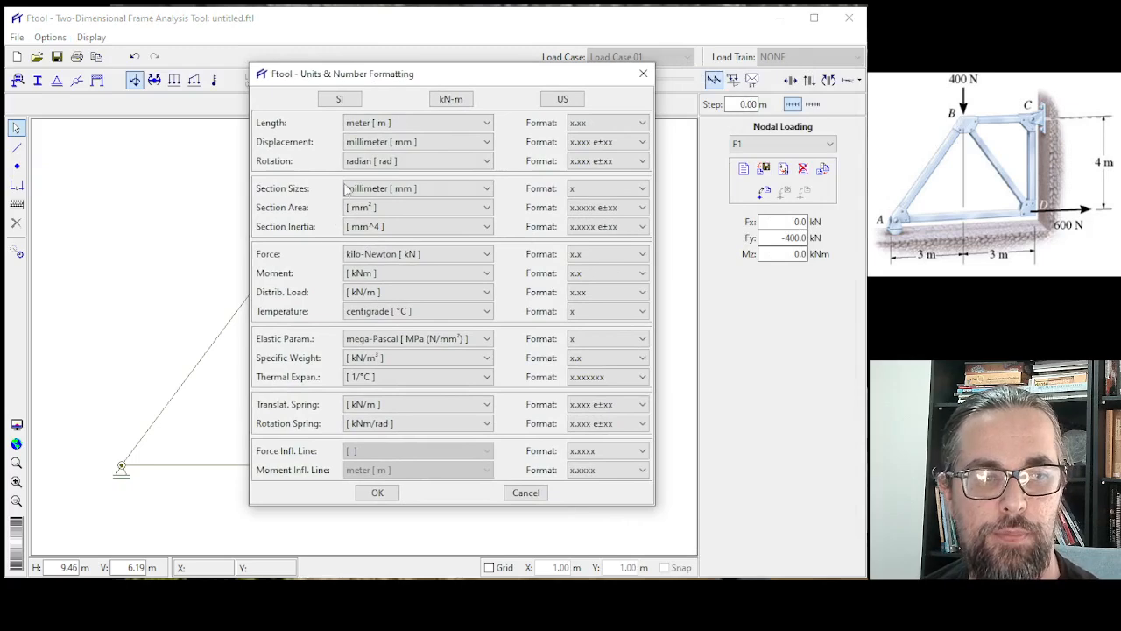
pyautogui.click(368, 254)
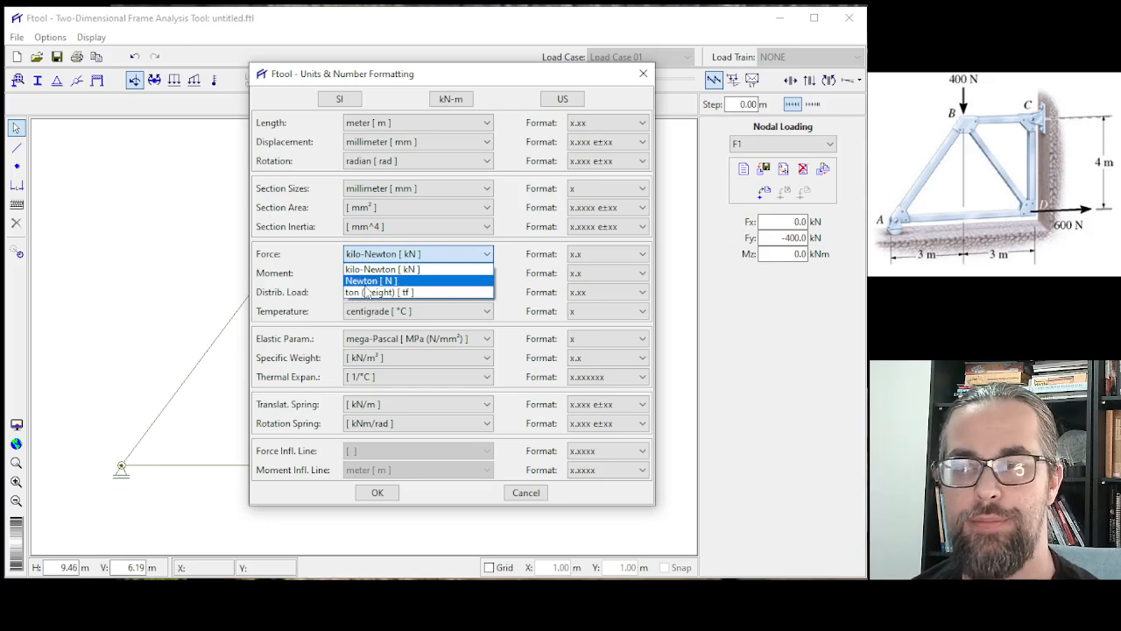
pyautogui.click(370, 280)
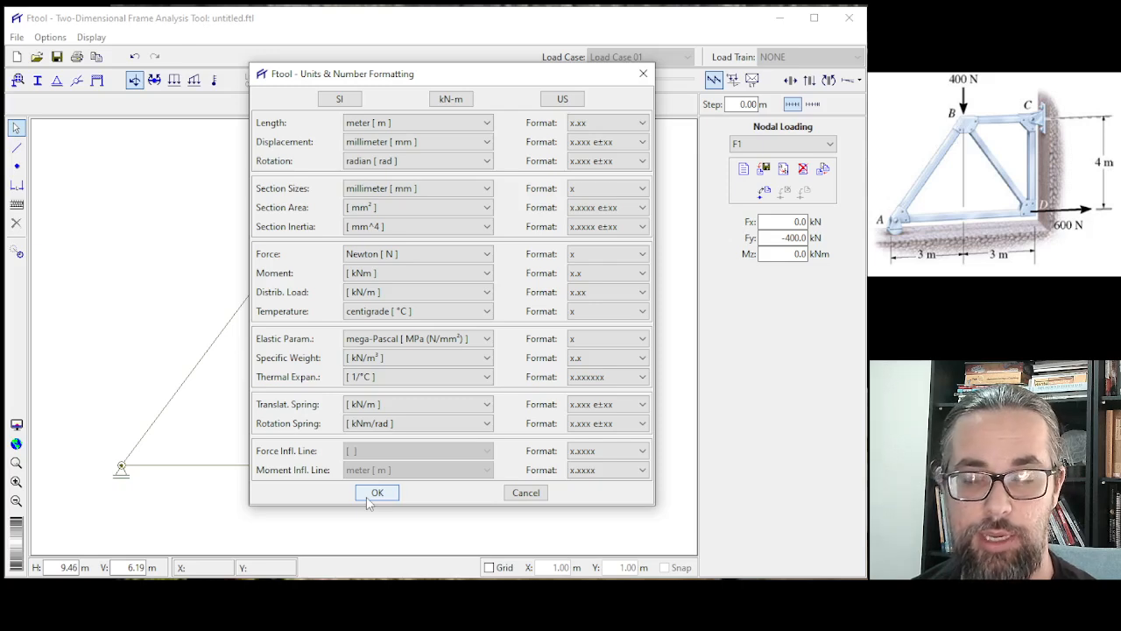
pyautogui.click(368, 496)
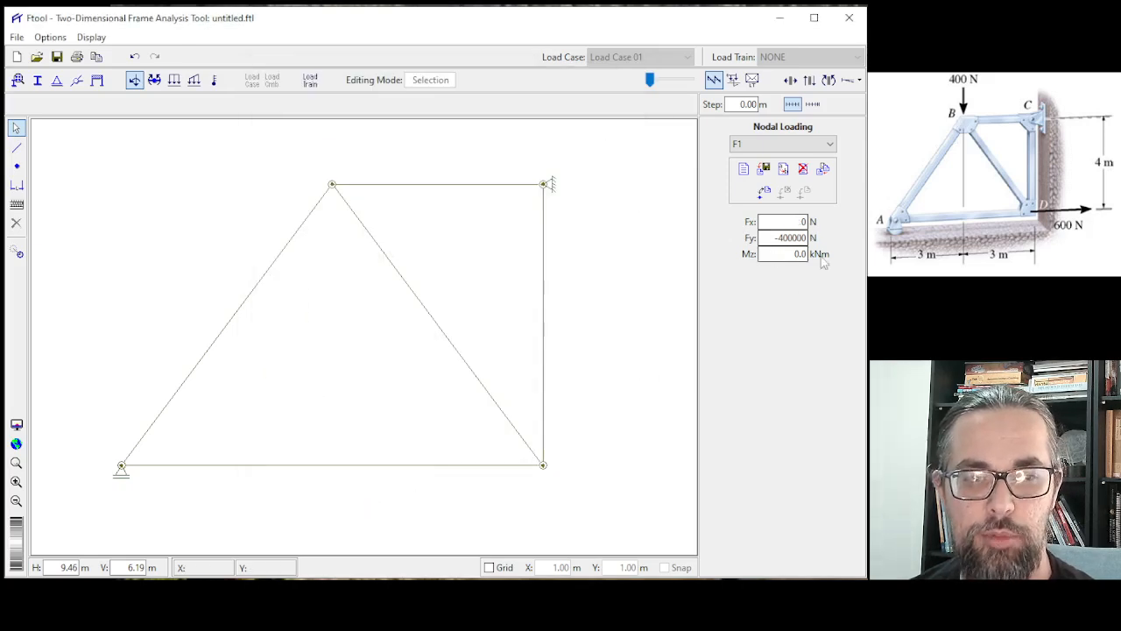
# Step: Correct the Fy of load F1 to -400 N and apply it to node B (3, 4)
pyautogui.moveTo(793, 238); pyautogui.dragTo(823, 251)
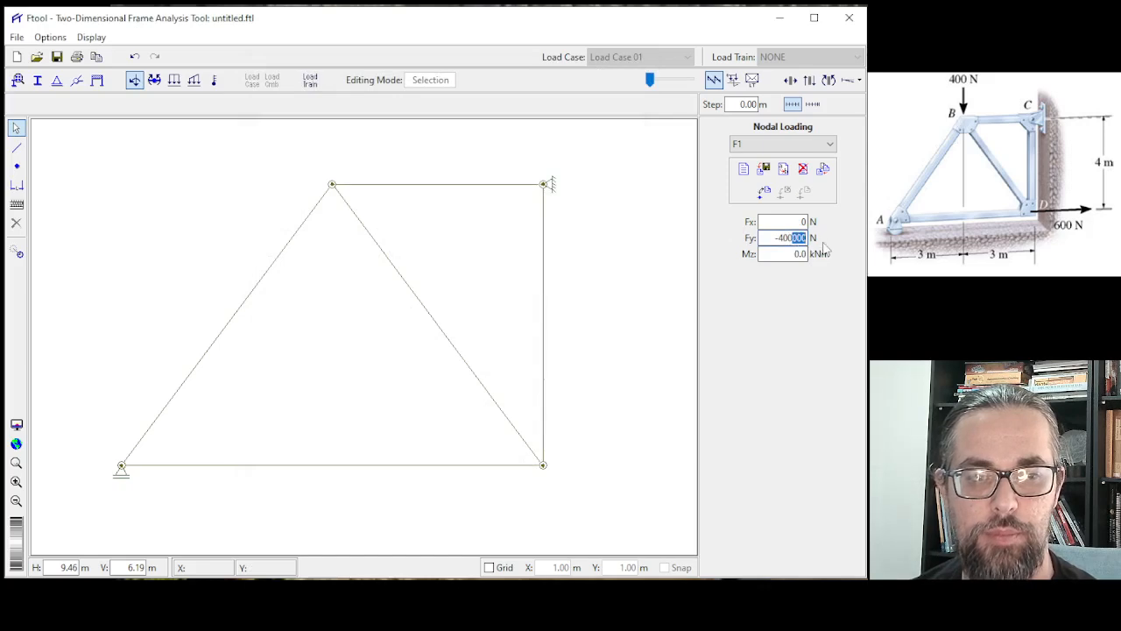
pyautogui.press('BackSpace')
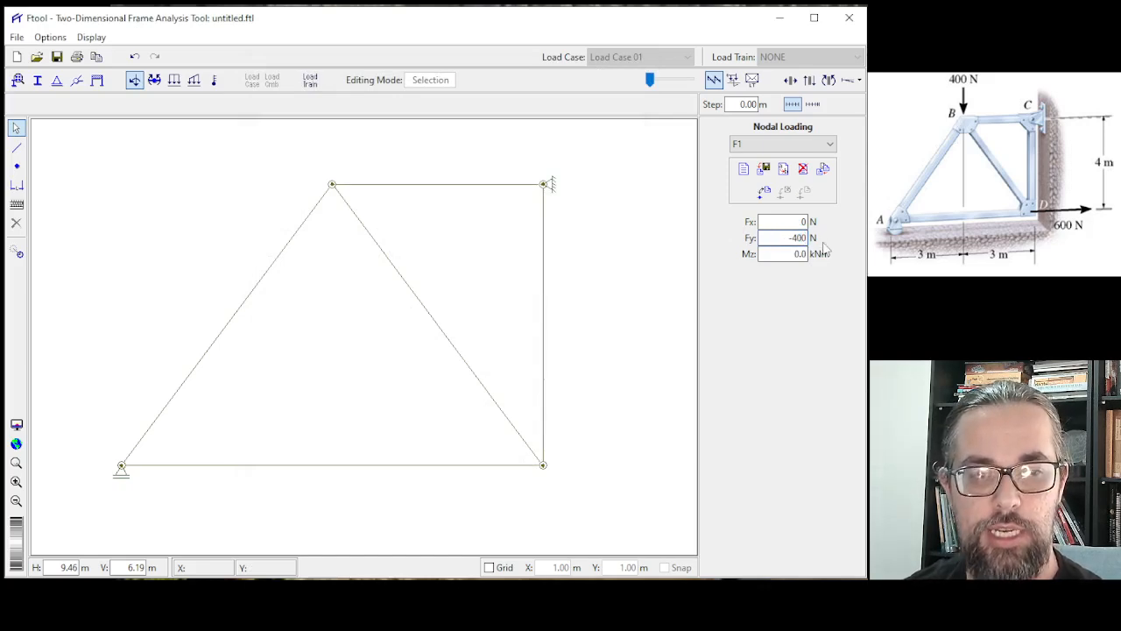
pyautogui.click(799, 238)
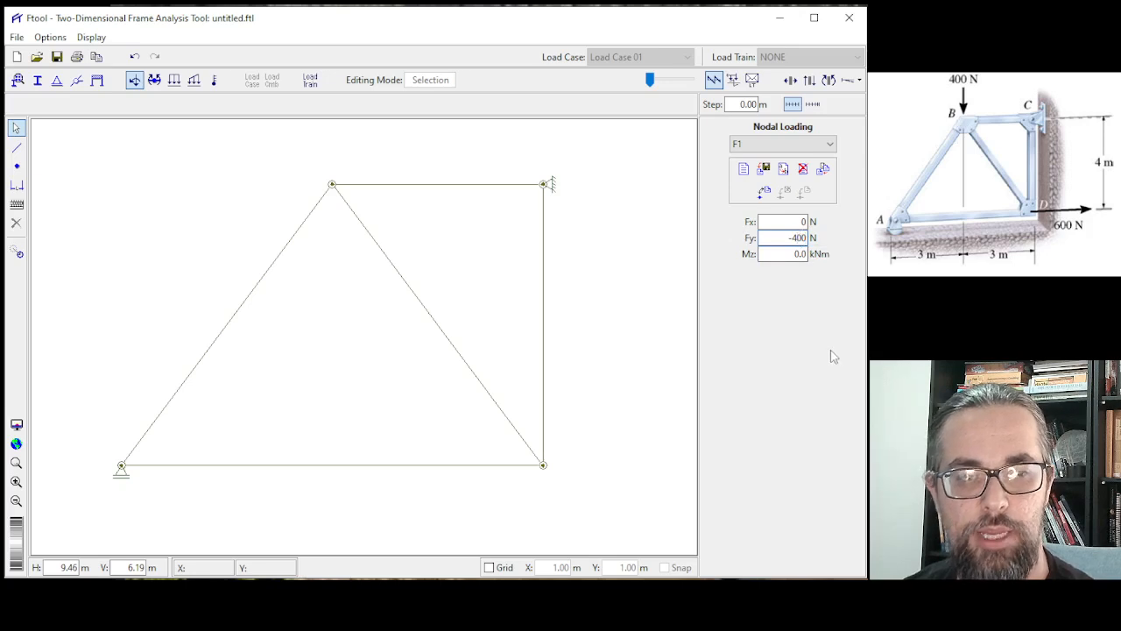
pyautogui.press('Return')
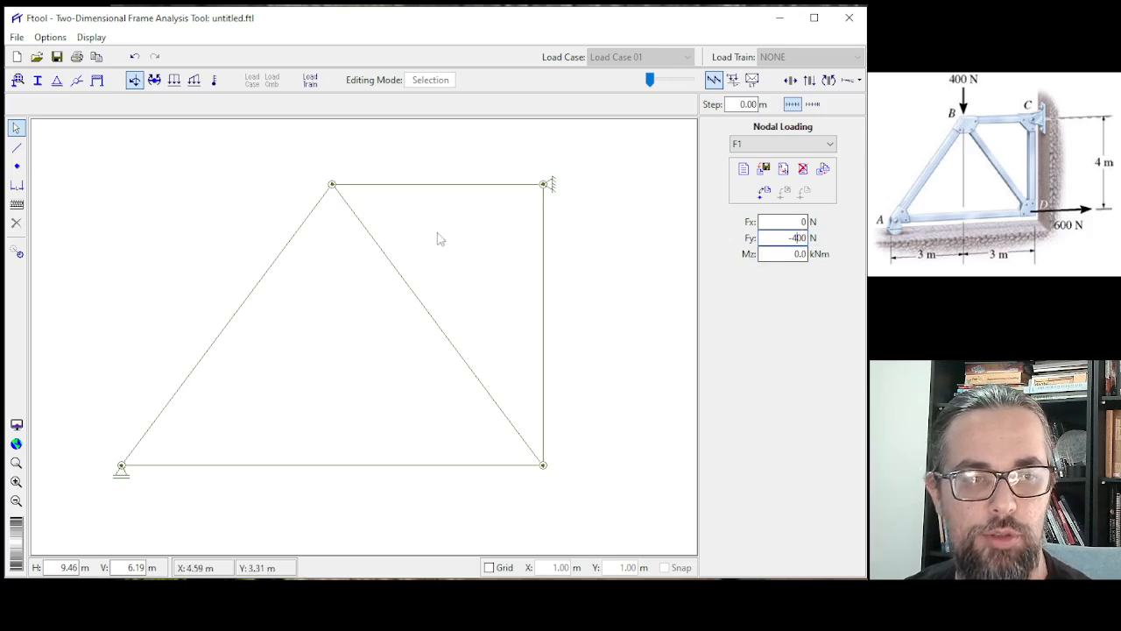
pyautogui.click(333, 189)
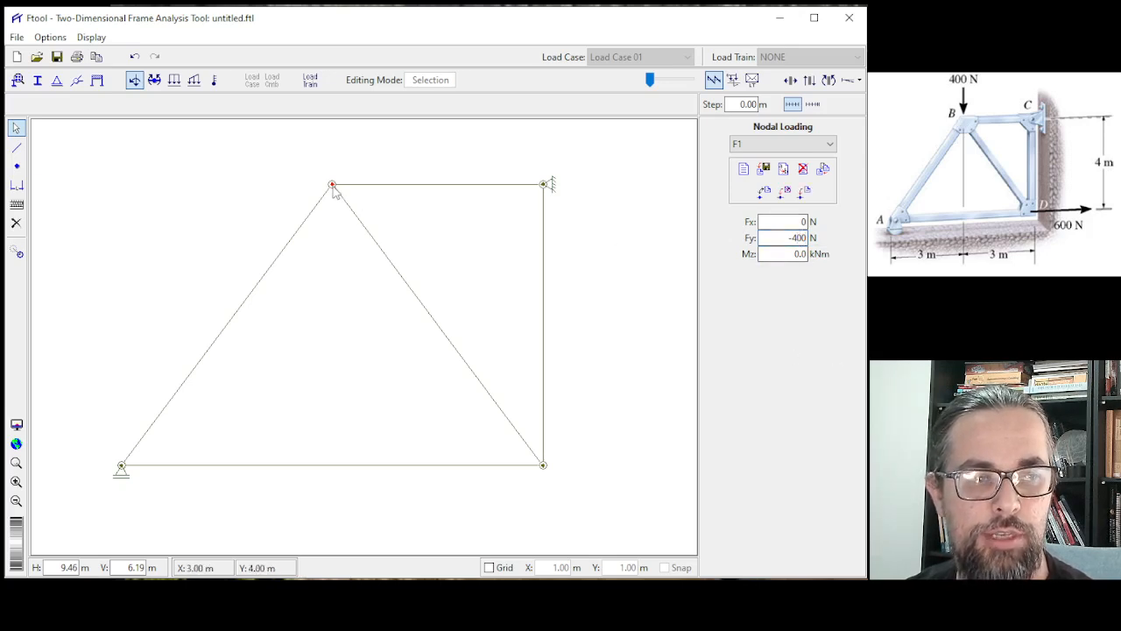
pyautogui.click(805, 194)
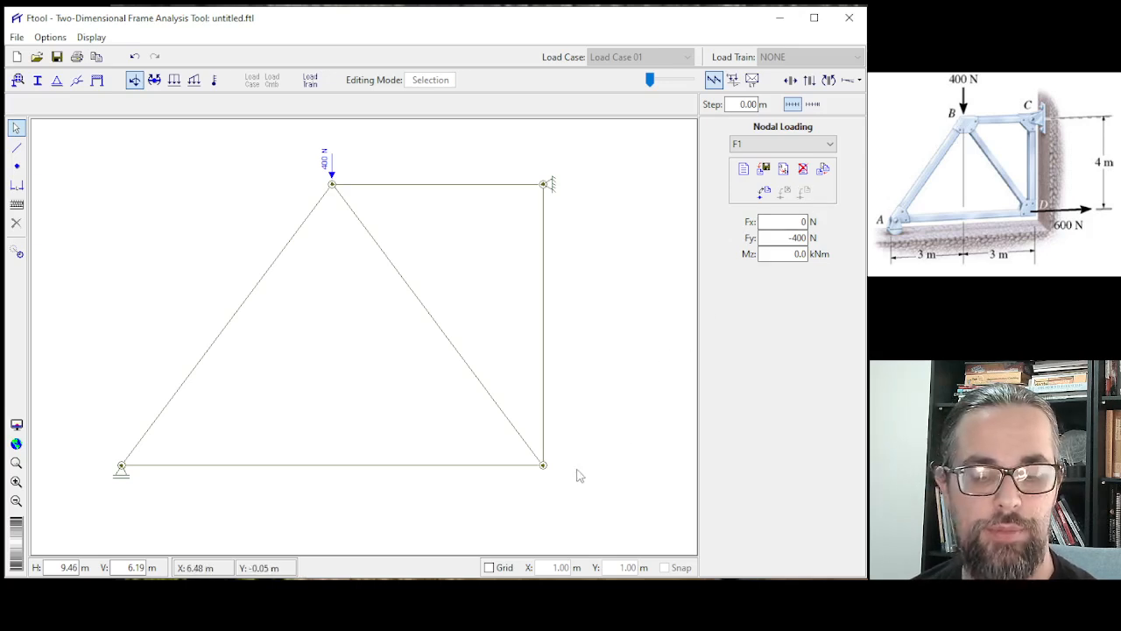
# Step: Select node D and create a second nodal loading labelled F2
pyautogui.click(543, 470)
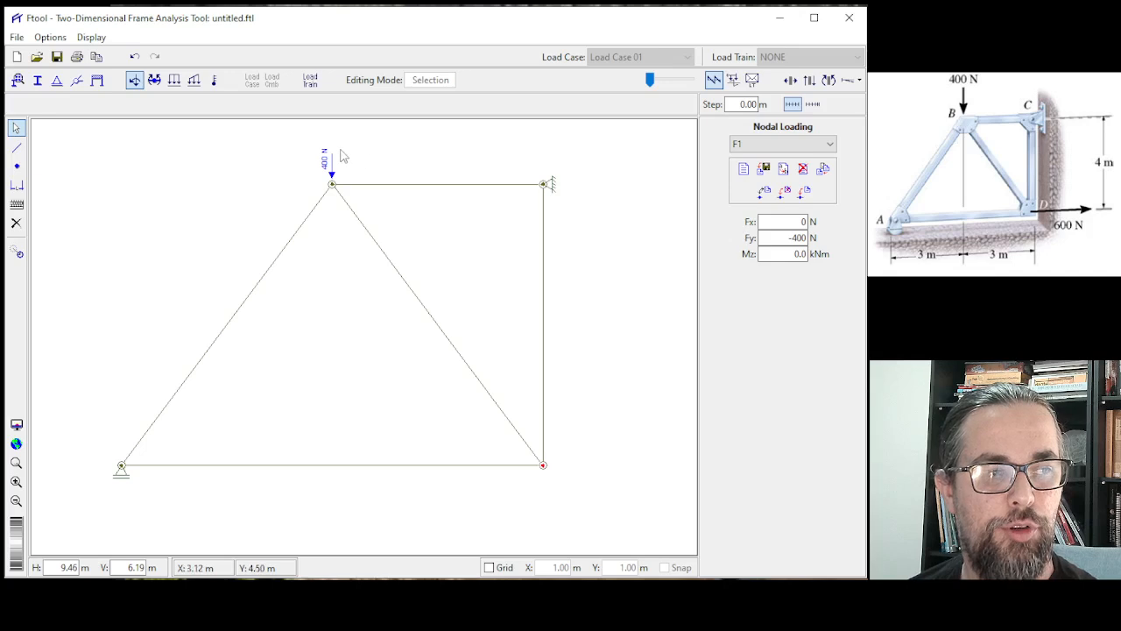
pyautogui.click(782, 144)
pyautogui.click(780, 155)
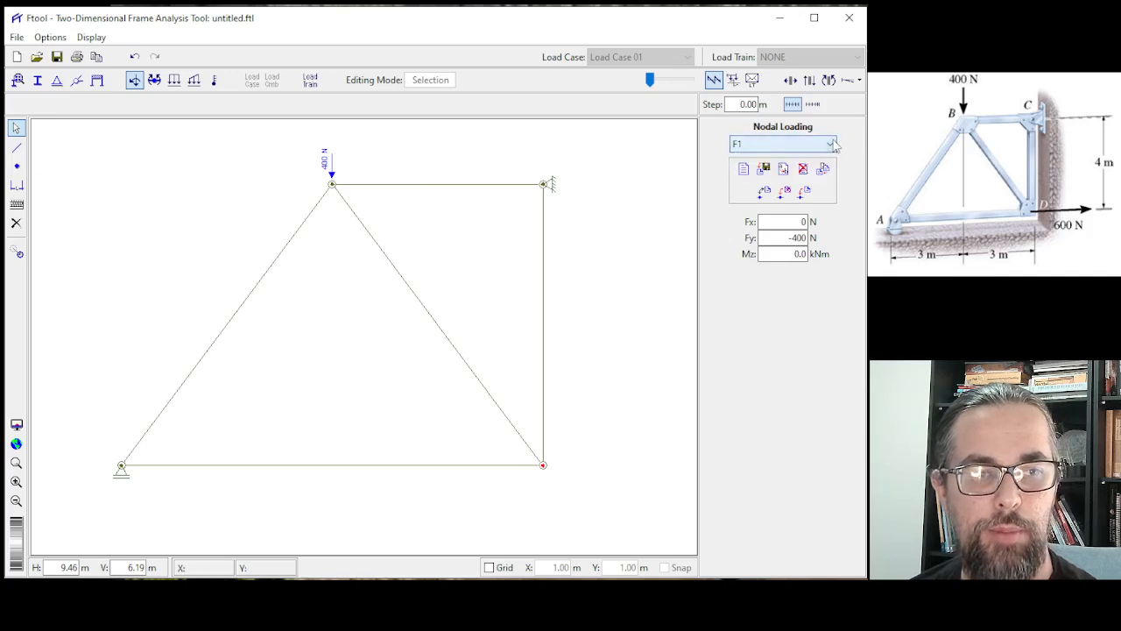
pyautogui.click(743, 169)
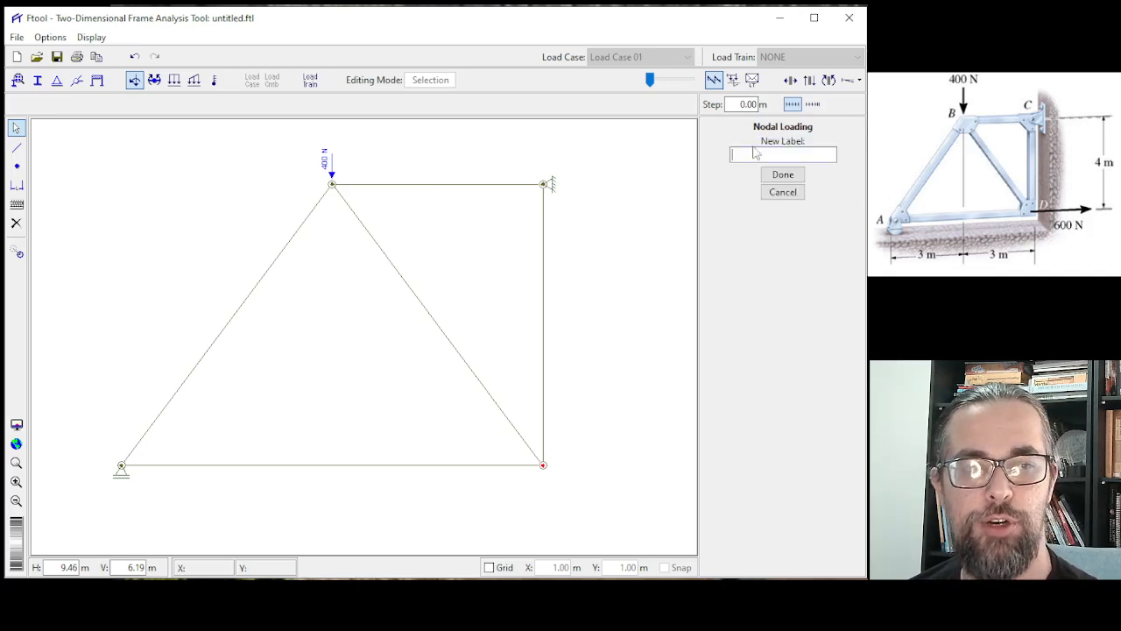
pyautogui.write('F')
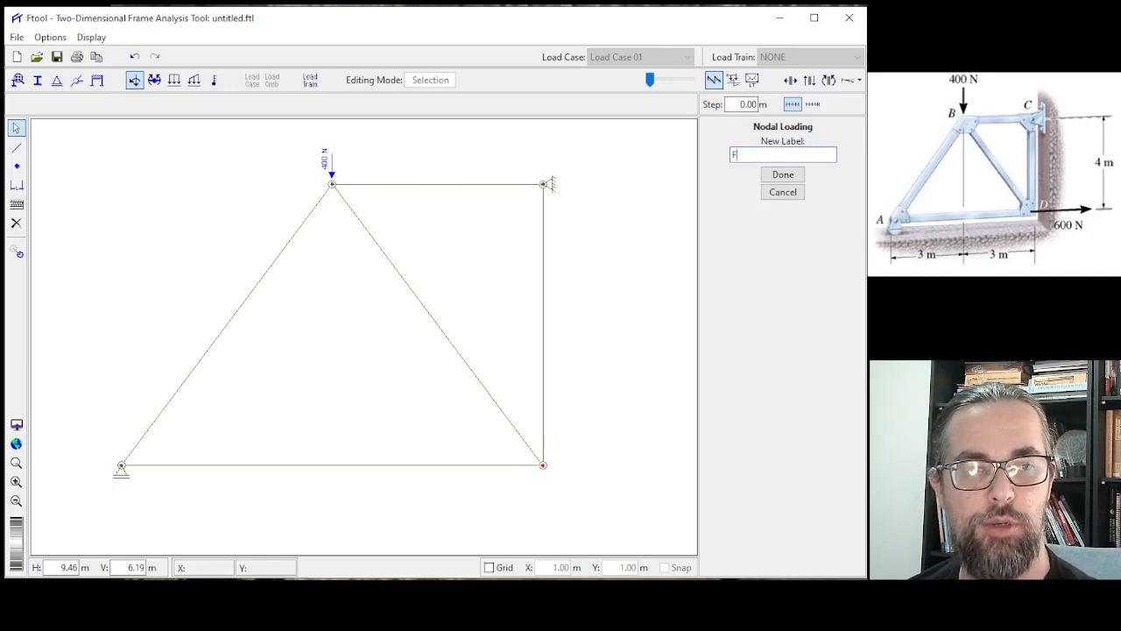
pyautogui.write('2')
pyautogui.click(783, 174)
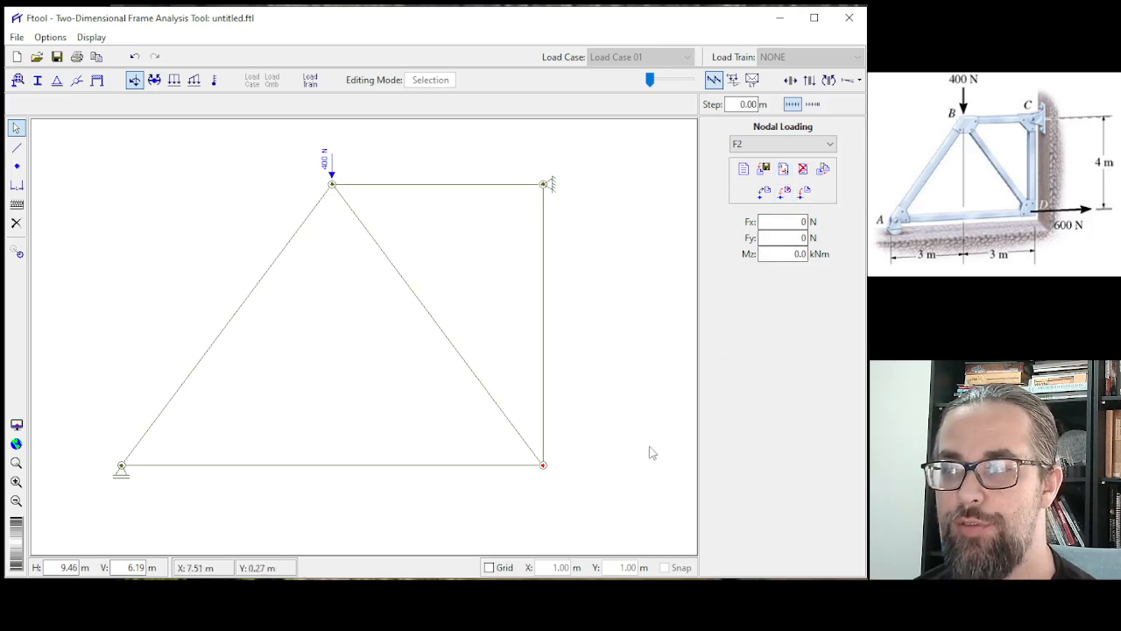
# Step: Set the horizontal force Fx of load F2 to 600 N and apply it to node D
pyautogui.click(780, 224)
pyautogui.write('6000')
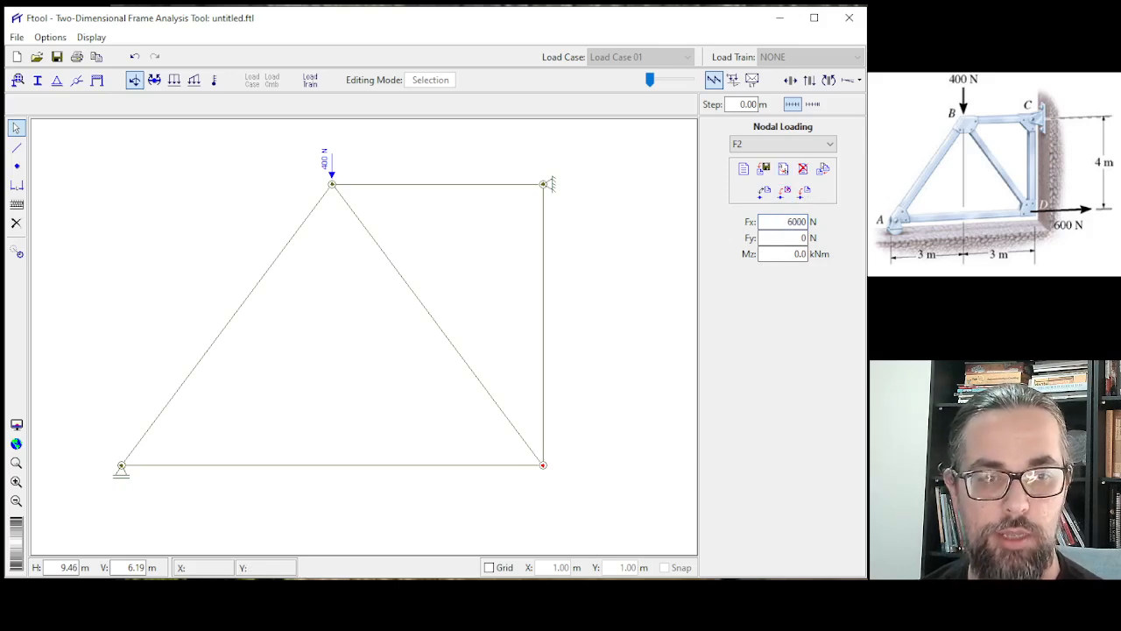
pyautogui.press('Delete')
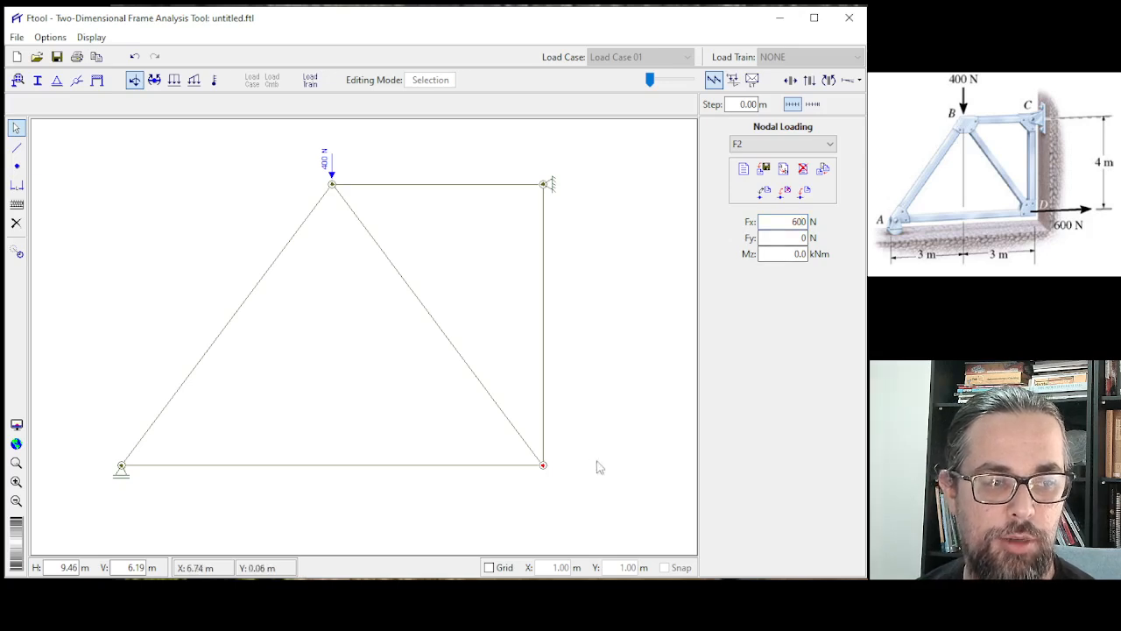
pyautogui.click(806, 197)
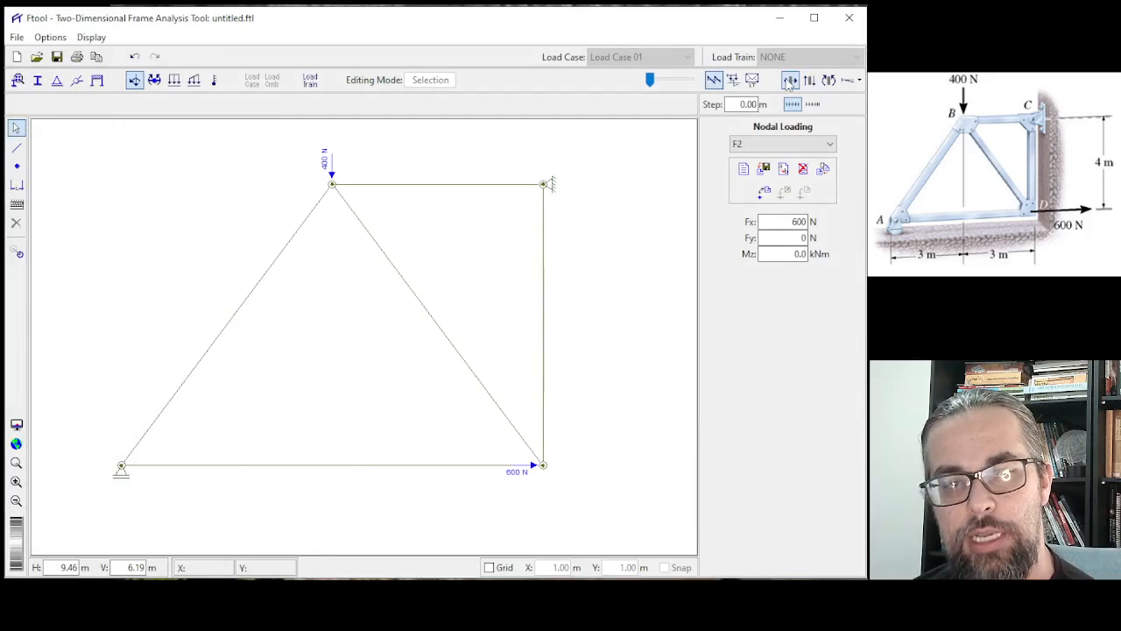
# Step: Save the model in the Área de Trabalho folder as "Ftool - Exercício Exemplo" and display the axial force results
pyautogui.hotkey('ctrl', 's')
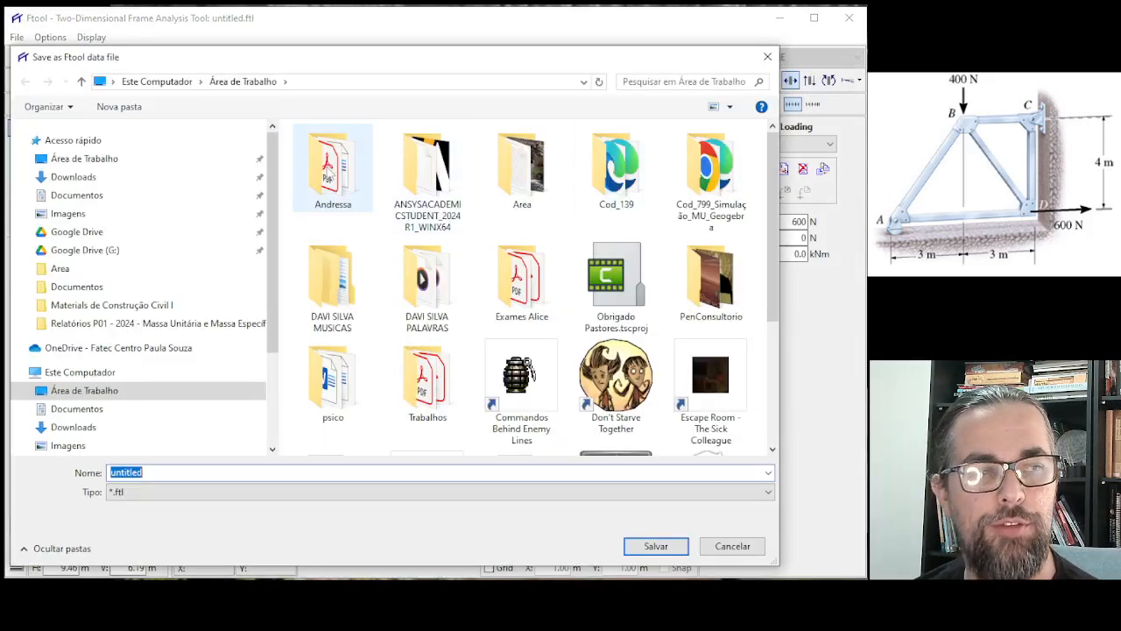
pyautogui.click(80, 159)
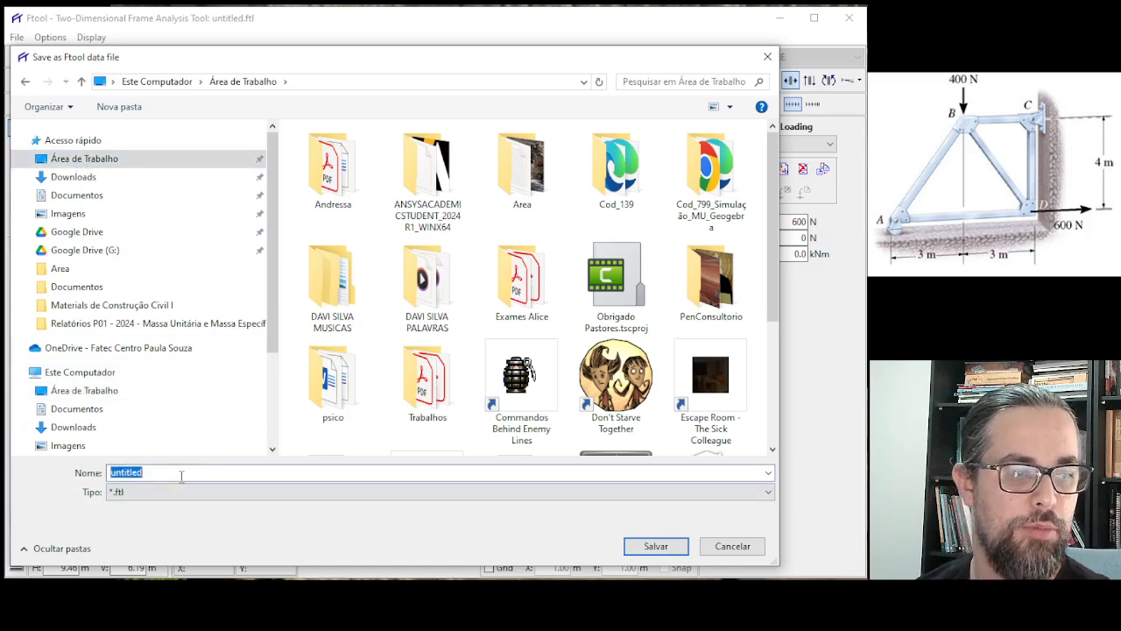
pyautogui.write('Ftool -')
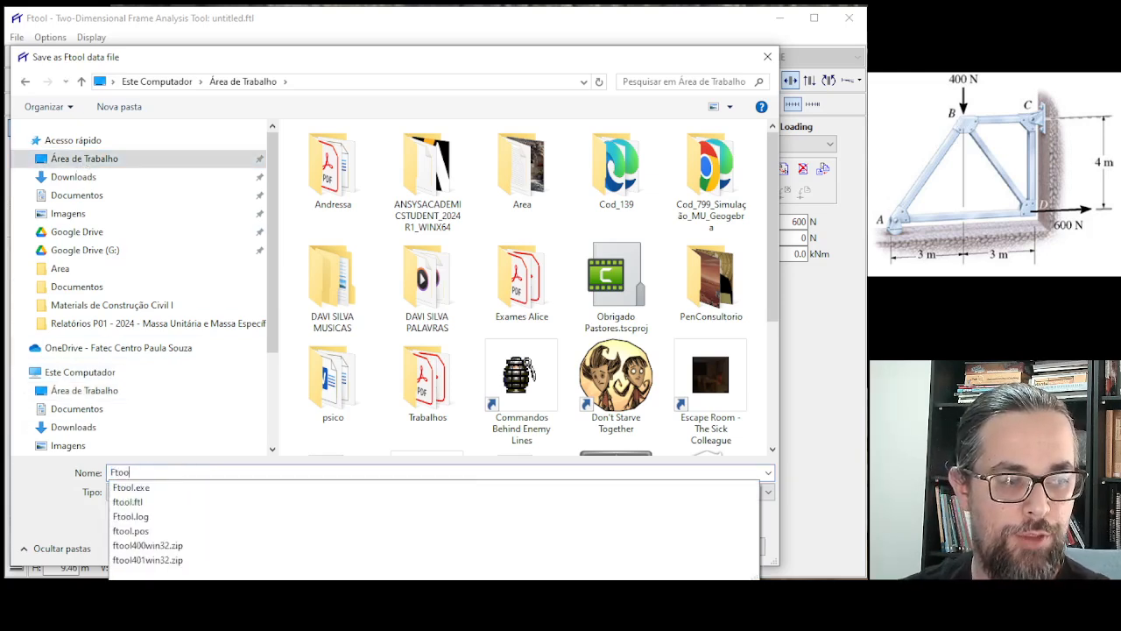
pyautogui.write(' Exer')
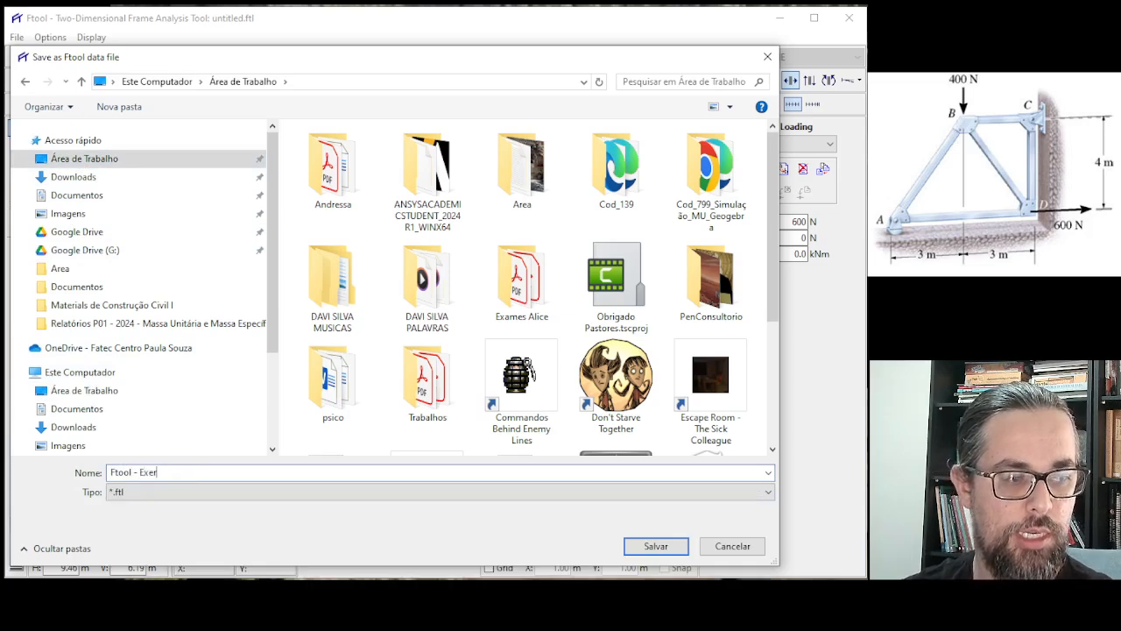
pyautogui.write('cicio Exemplo')
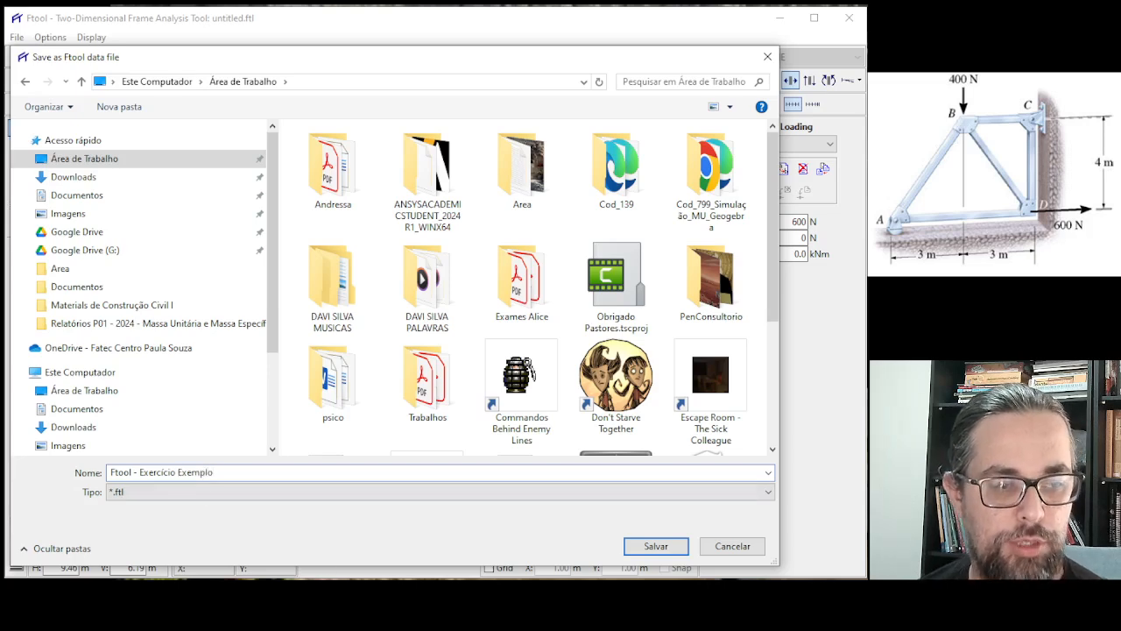
pyautogui.click(655, 545)
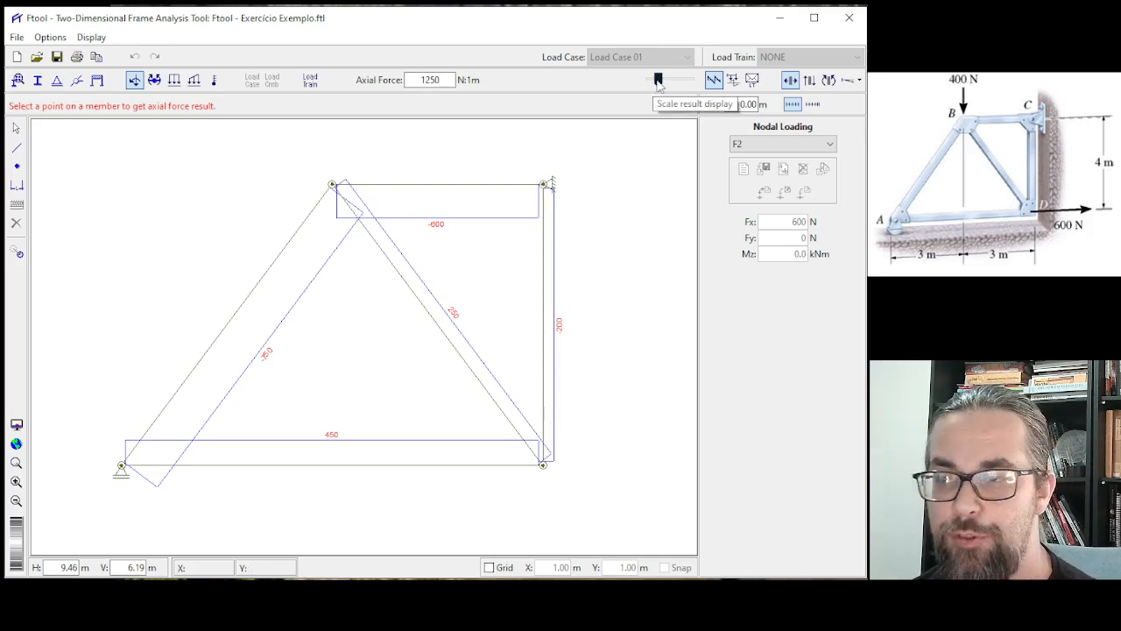
# Step: Reduce the axial force diagram scale until the diagrams collapse onto the members, and set the text display size to Large
pyautogui.moveTo(659, 81); pyautogui.dragTo(640, 99)
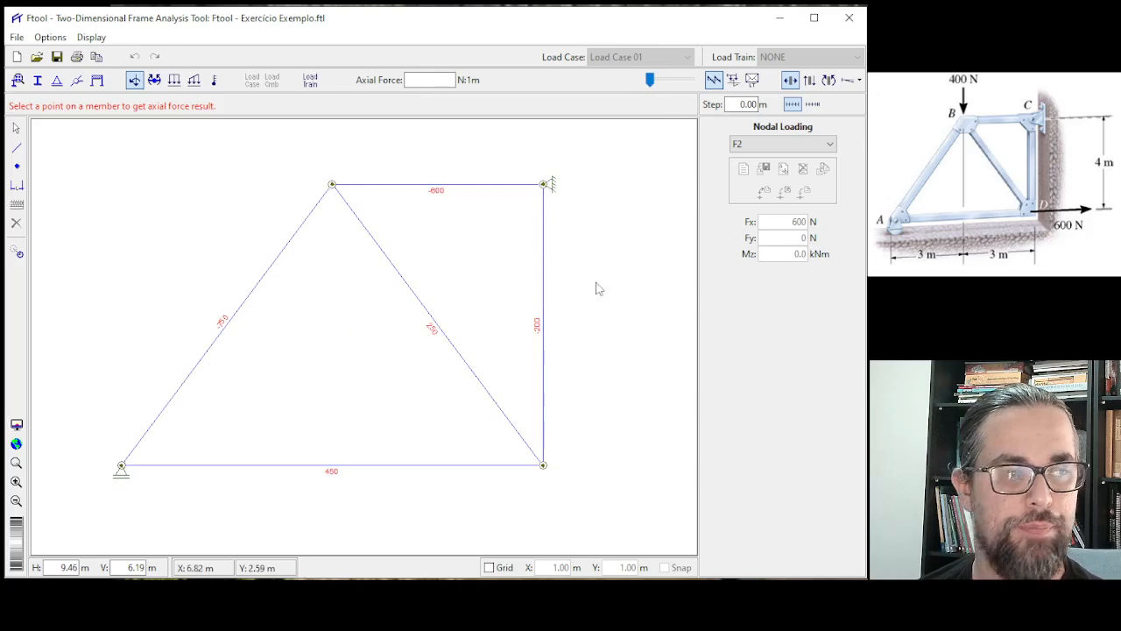
pyautogui.click(55, 38)
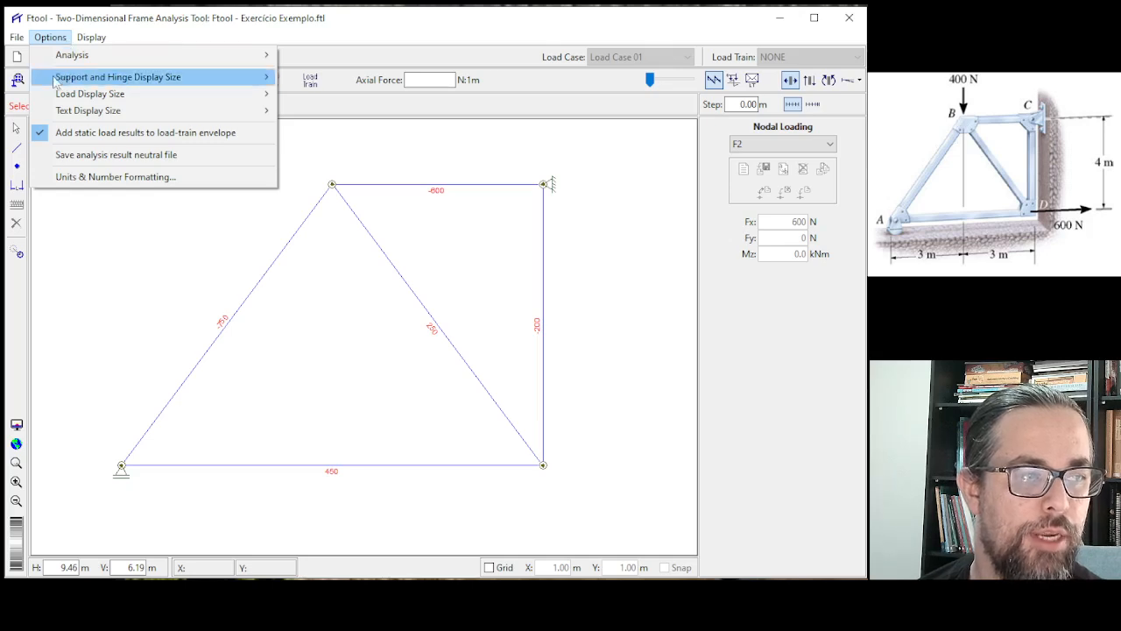
pyautogui.moveTo(52, 116)
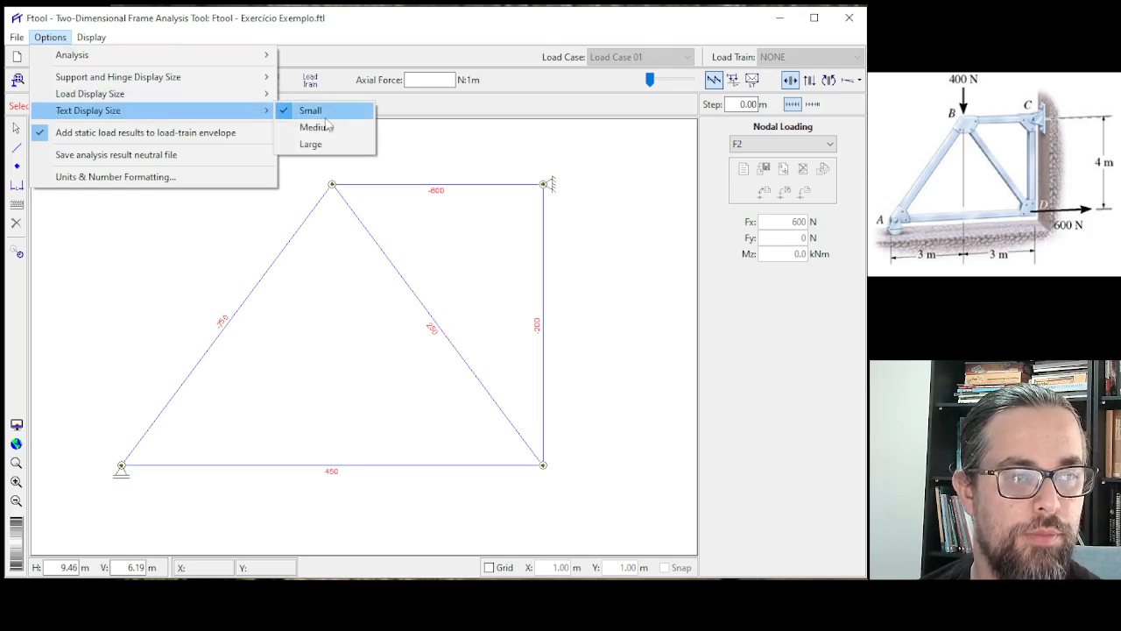
pyautogui.click(333, 145)
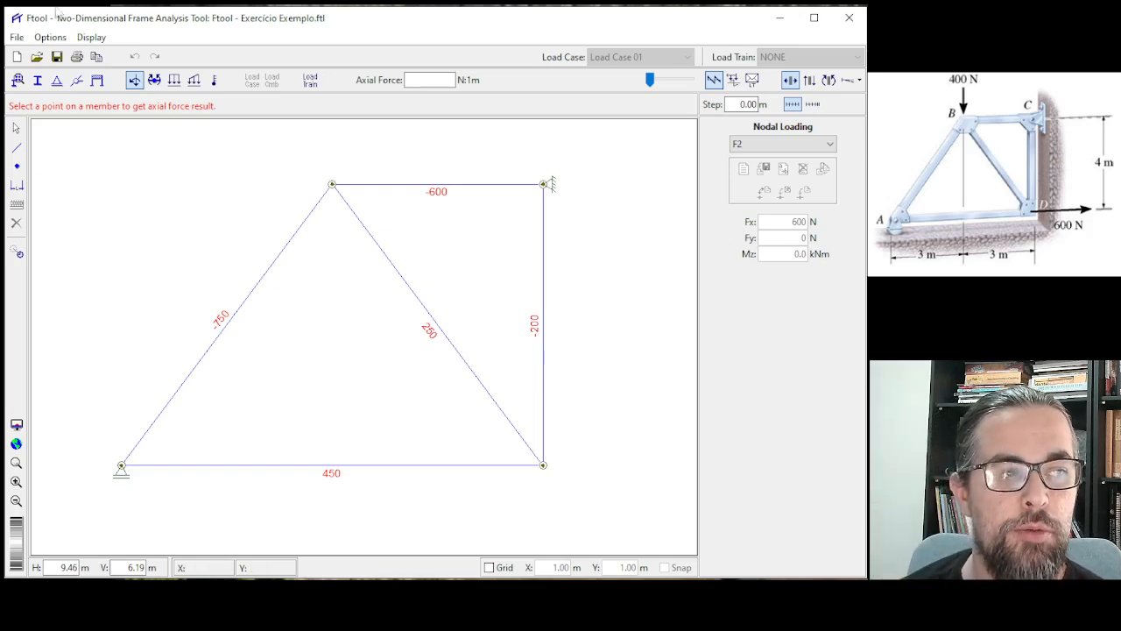
# Step: Try the gray background for the drawing area and change it to the black background
pyautogui.click(50, 38)
pyautogui.moveTo(104, 39)
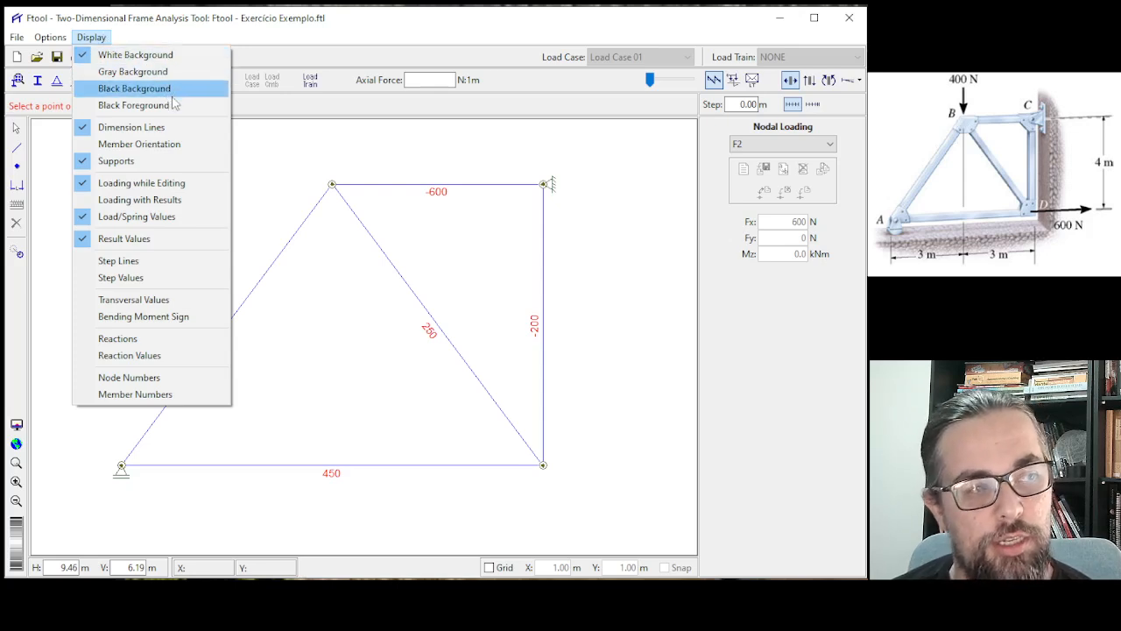
pyautogui.click(157, 71)
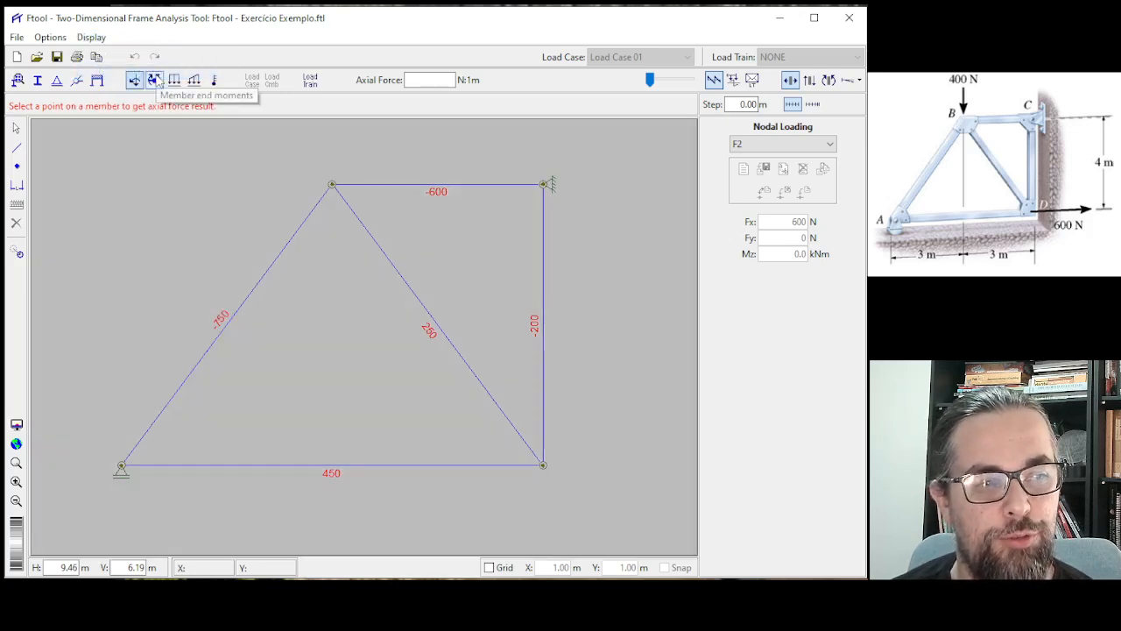
pyautogui.click(91, 37)
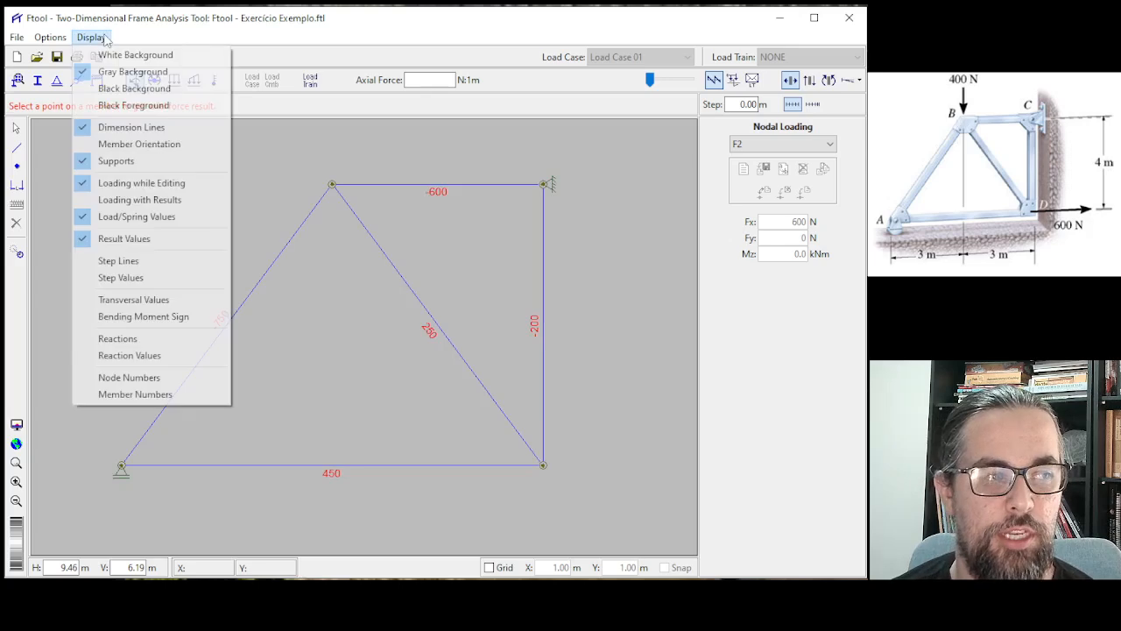
pyautogui.click(141, 90)
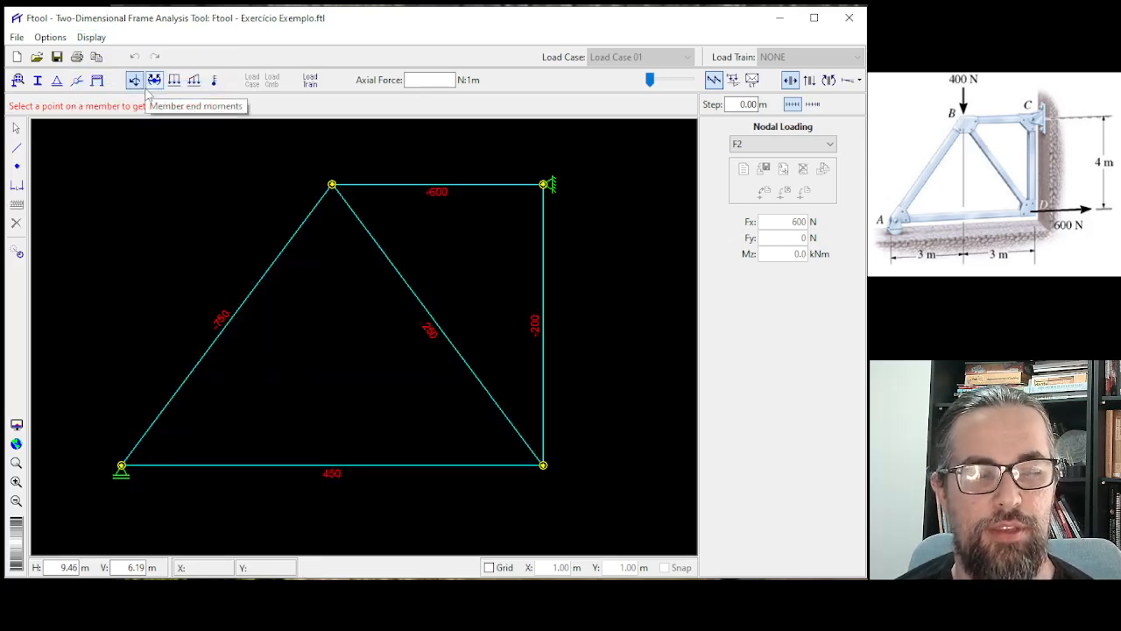
# Step: Show the member orientation arrows on the truss and hide them again
pyautogui.click(86, 40)
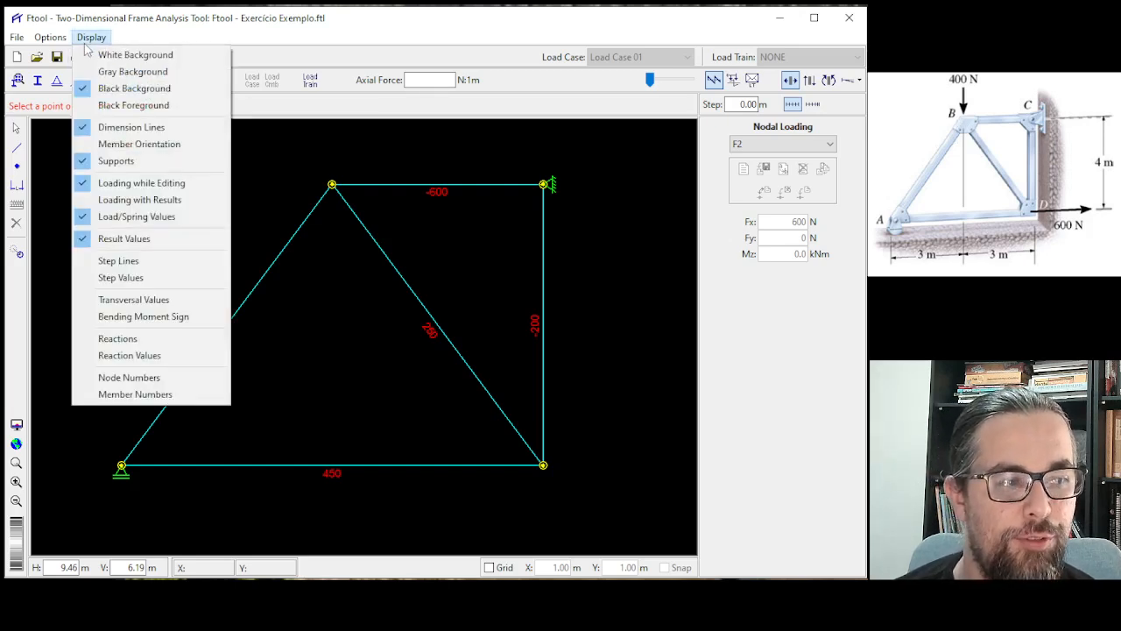
pyautogui.click(136, 145)
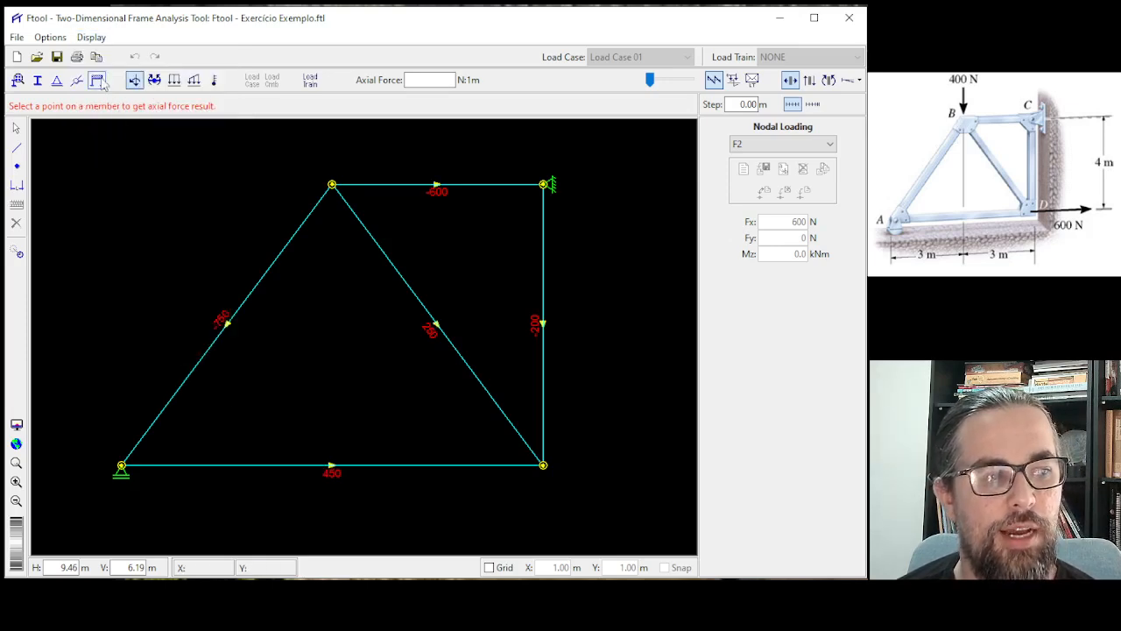
pyautogui.click(91, 36)
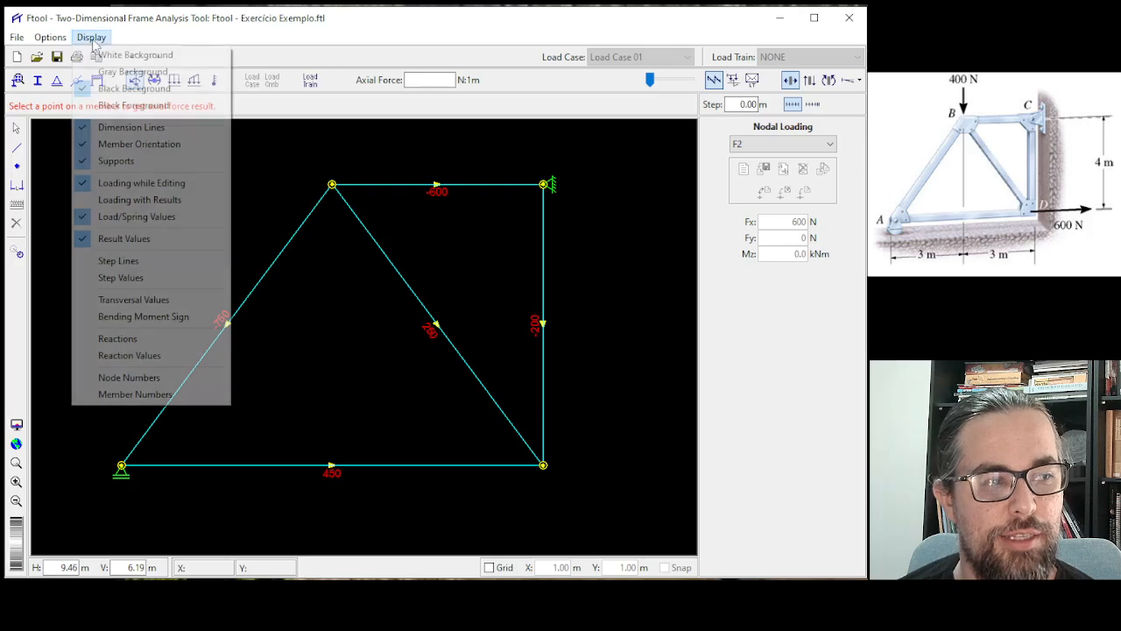
pyautogui.click(174, 148)
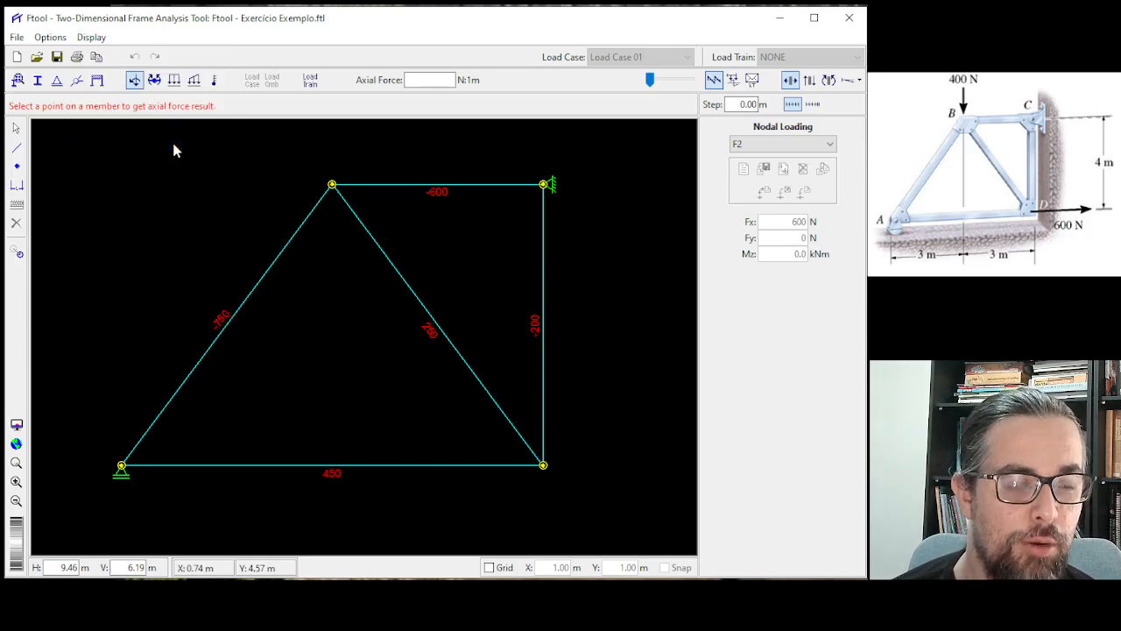
# Step: Display the support reaction values on the truss
pyautogui.click(81, 40)
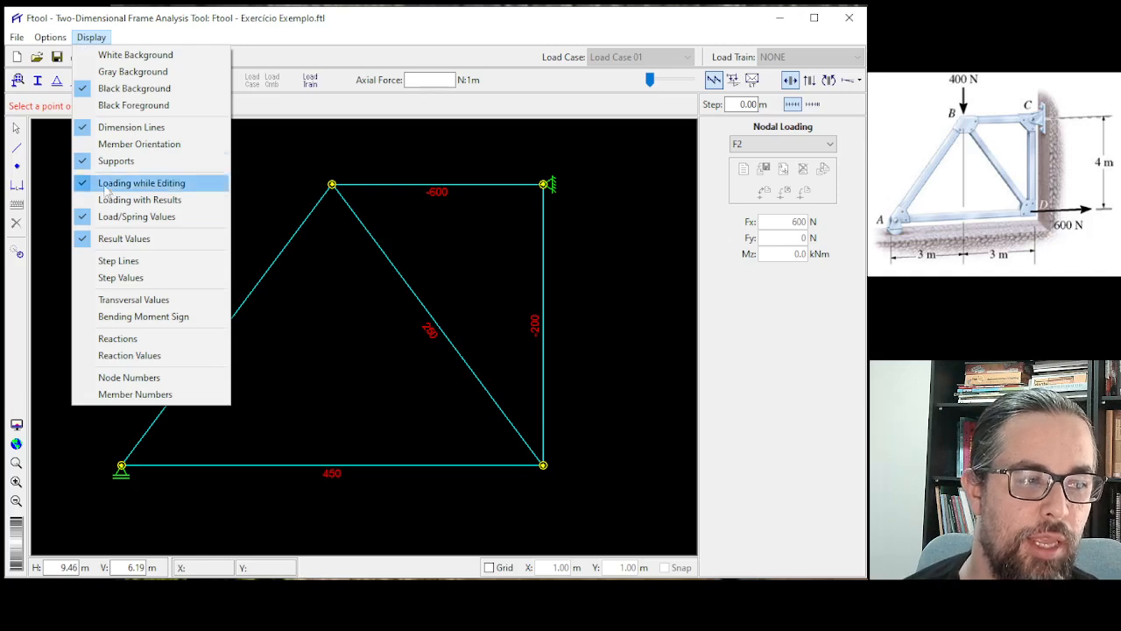
pyautogui.click(135, 355)
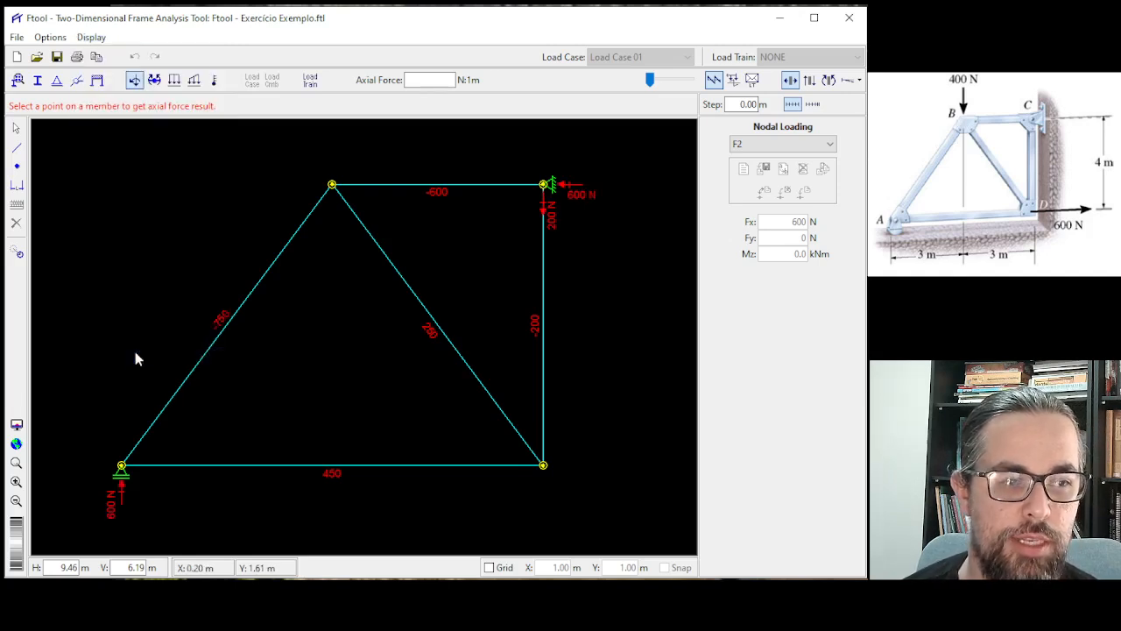